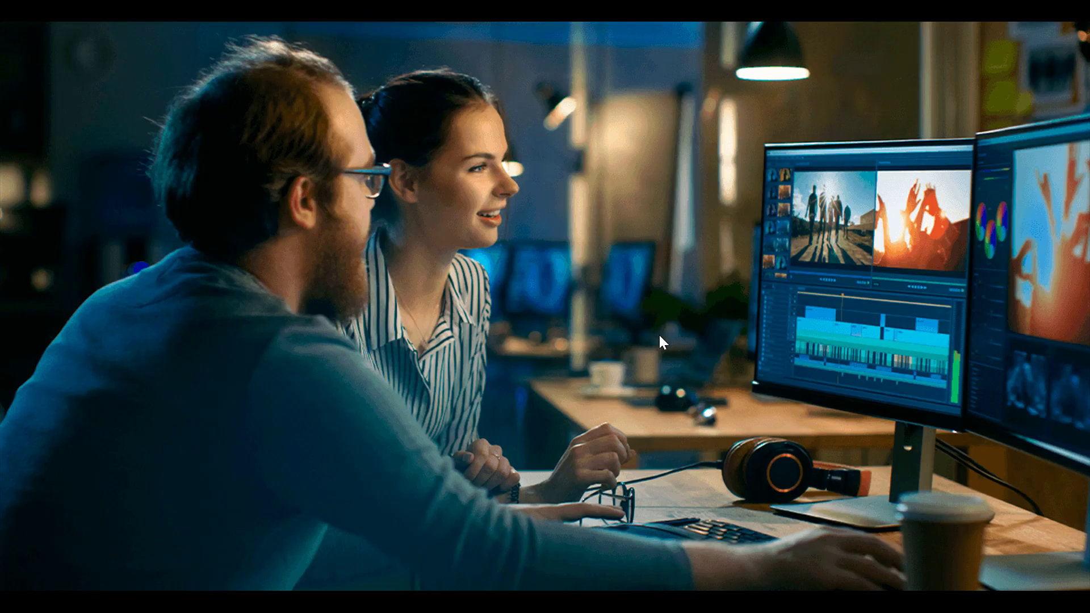
- Close the full-screen picture and open Chrome from the personal profile's desktop shortcut in a maximized window
left_click(1010, 2)
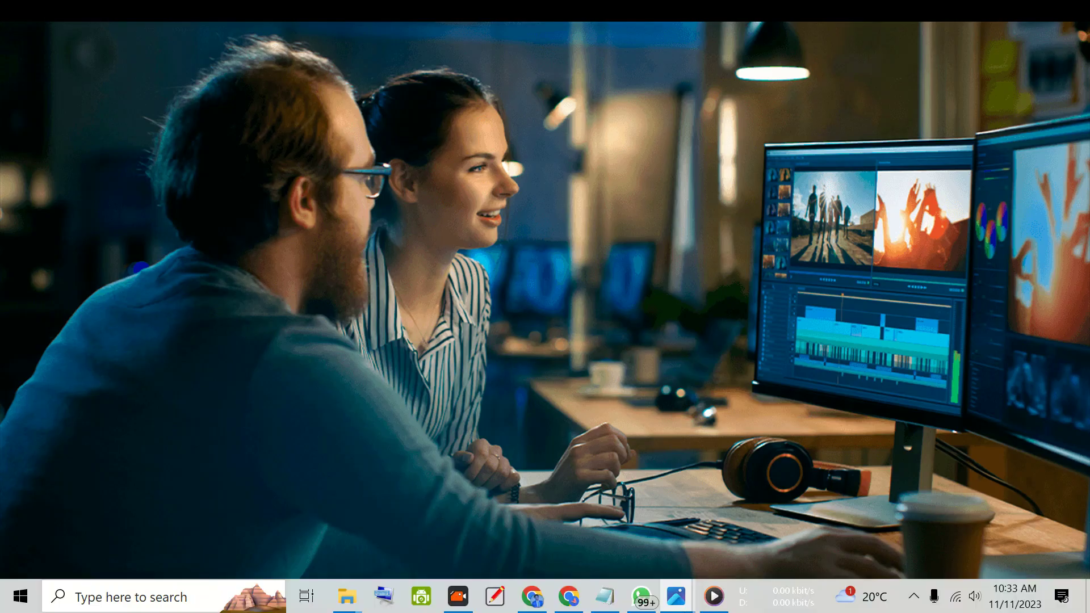
left_click(1087, 3)
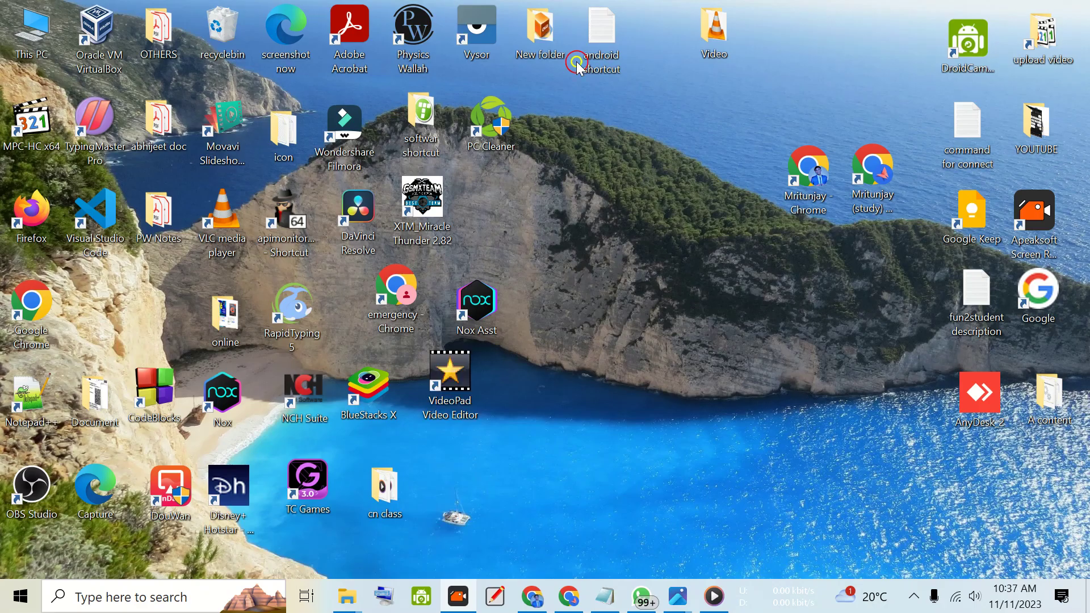
double_click(791, 176)
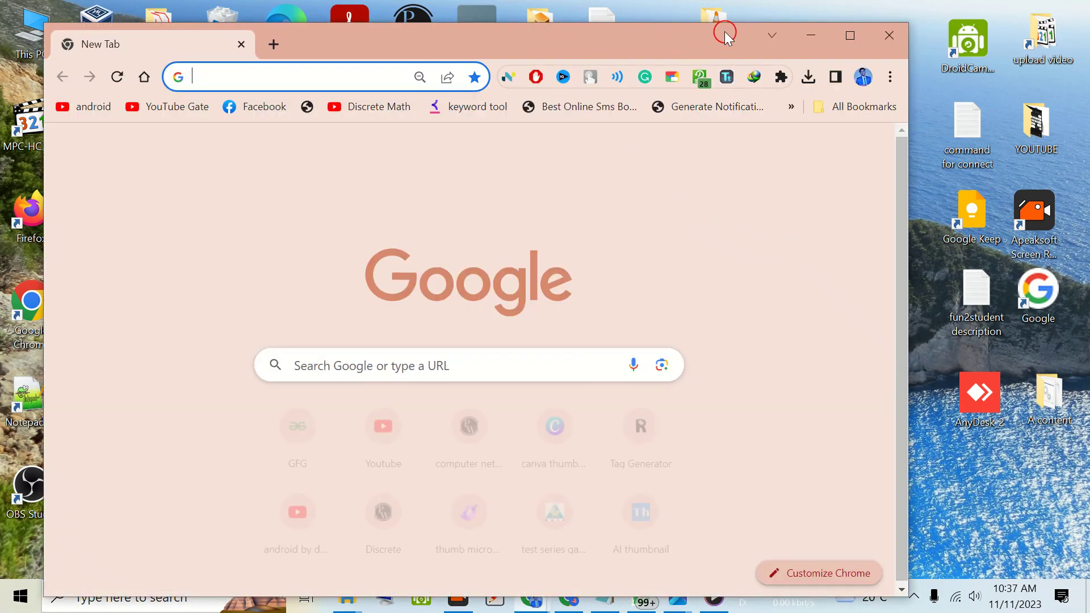
left_click(849, 37)
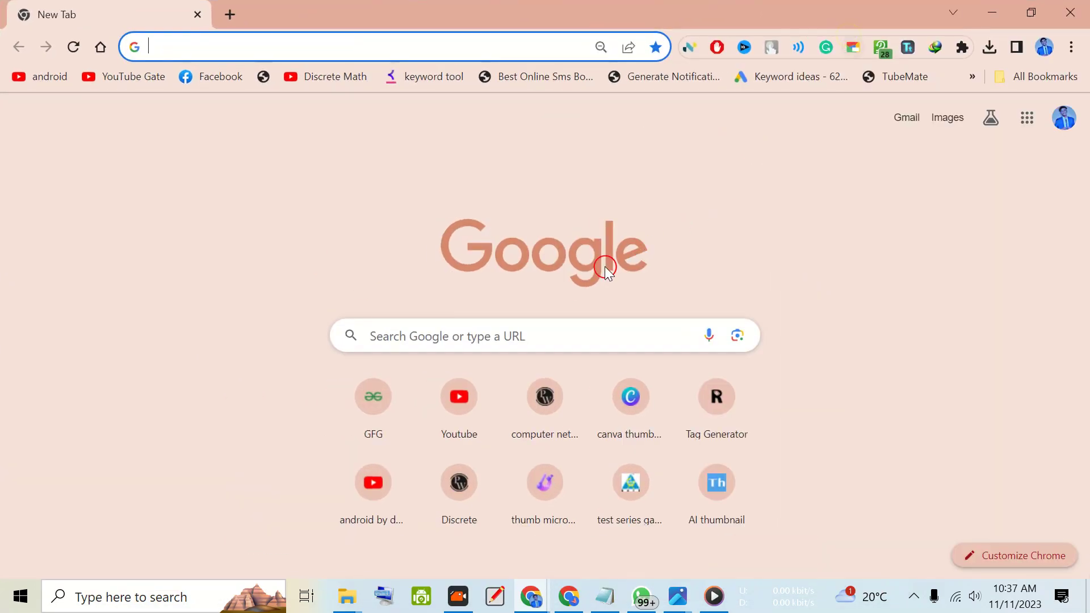
left_click(493, 341)
type("m")
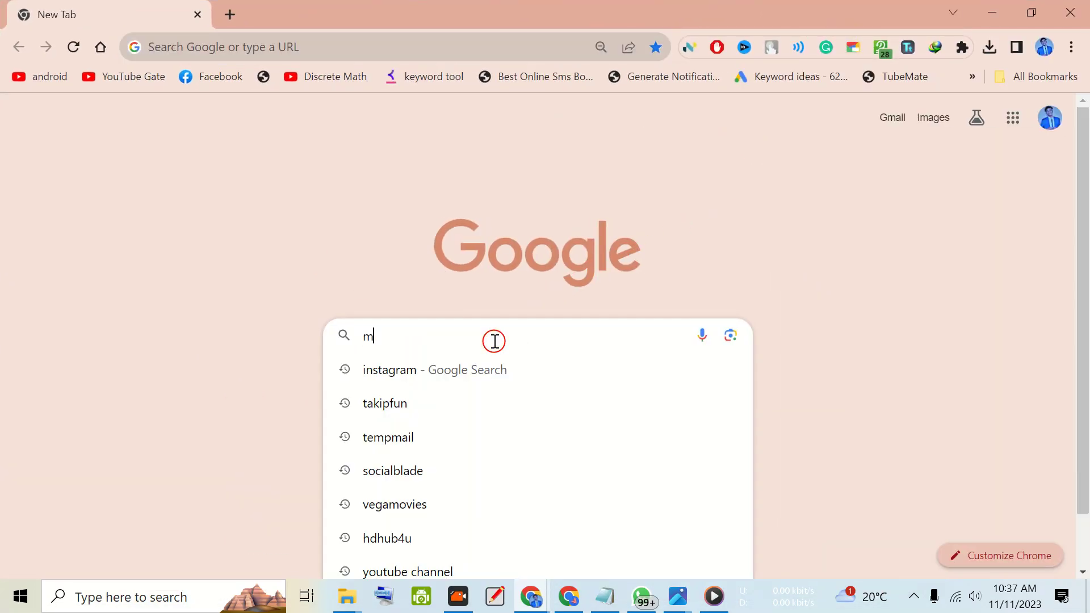
type("ovavi")
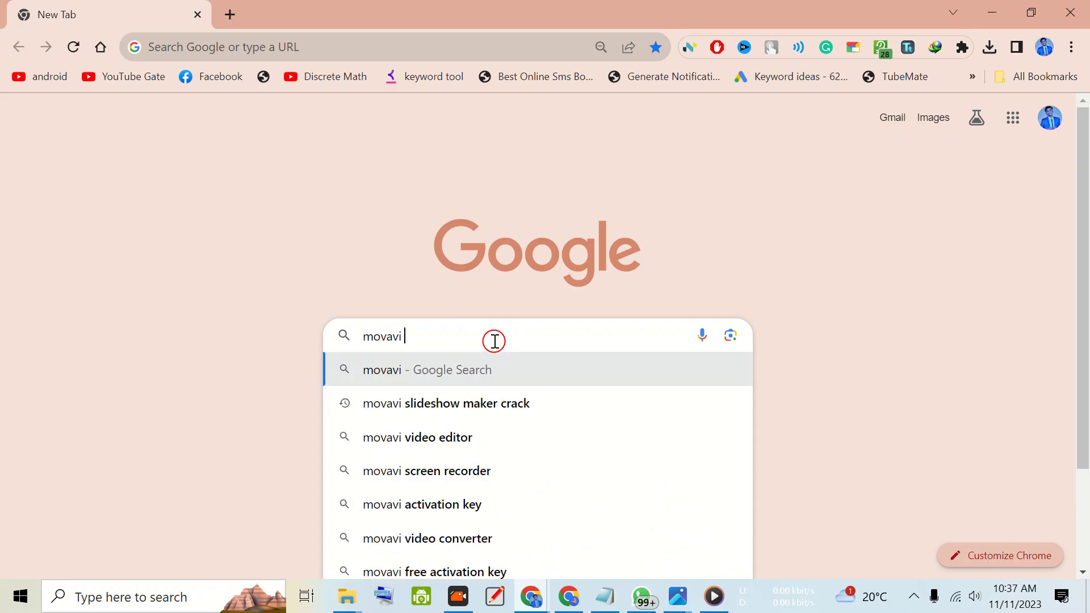
key("Down")
key("Down")
key("Down")
key("Up")
key("Up")
key("Up")
key("Up")
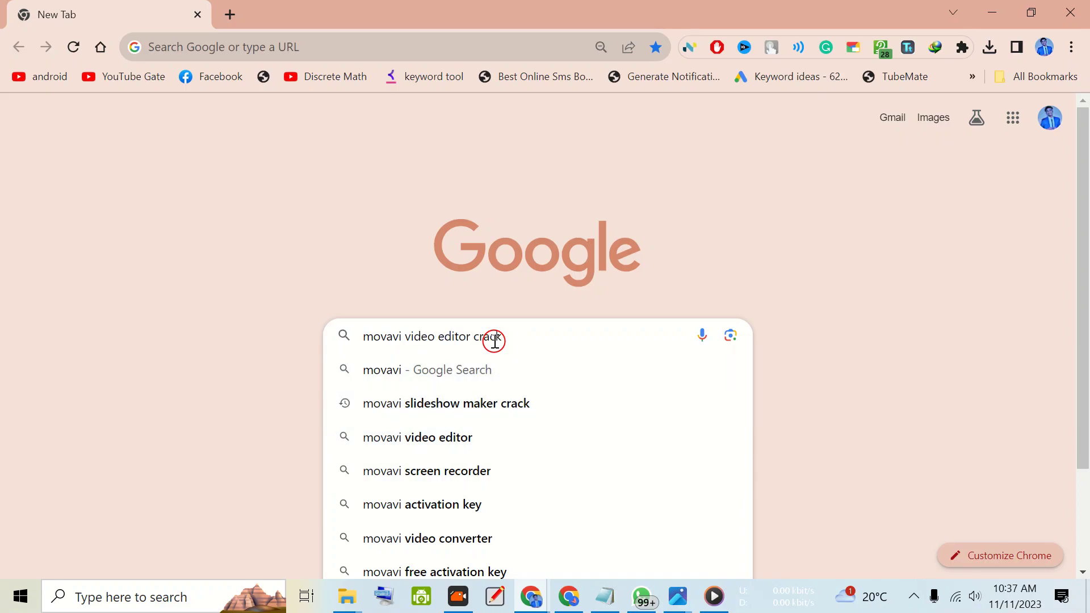
key("Down")
key("Down")
key("Up")
key("Up")
key("Up")
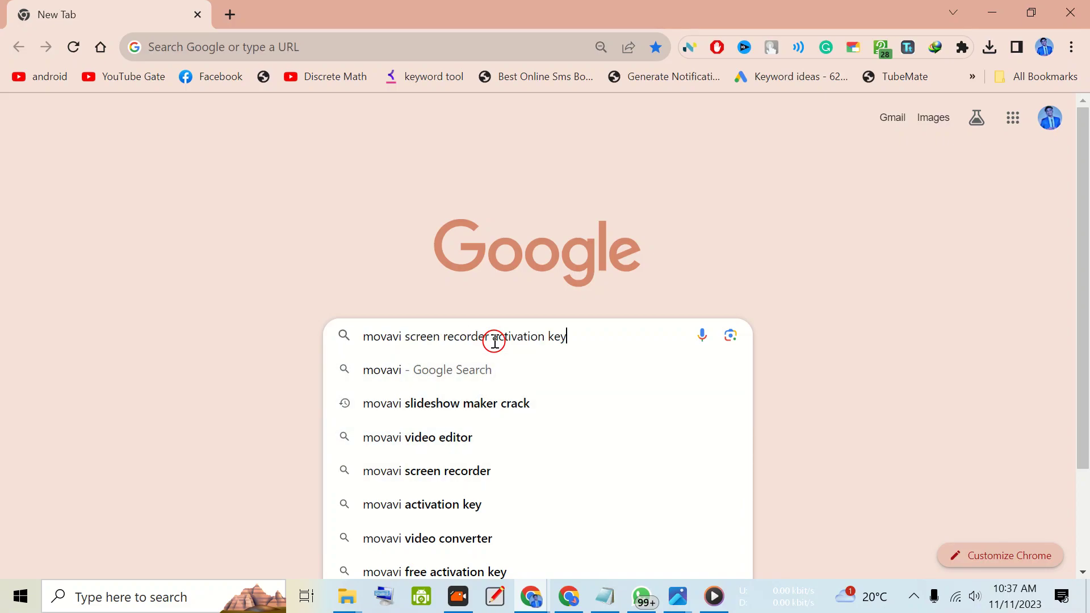
key("ctrl+a")
key("BackSpace")
- Search Google for "movavi slideshow maker download"
type("movi")
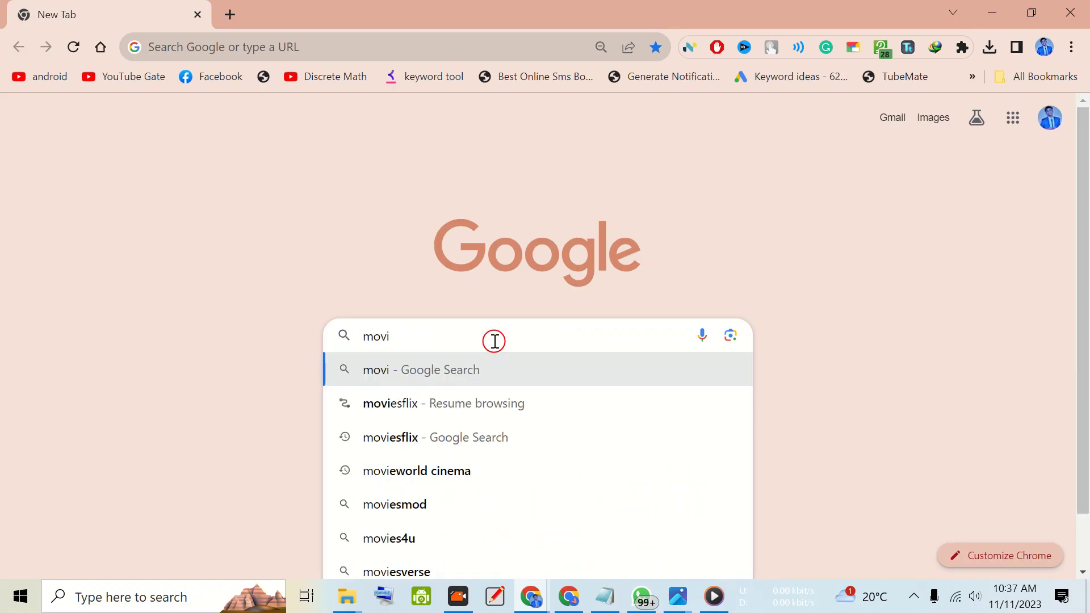
key("BackSpace")
type("av")
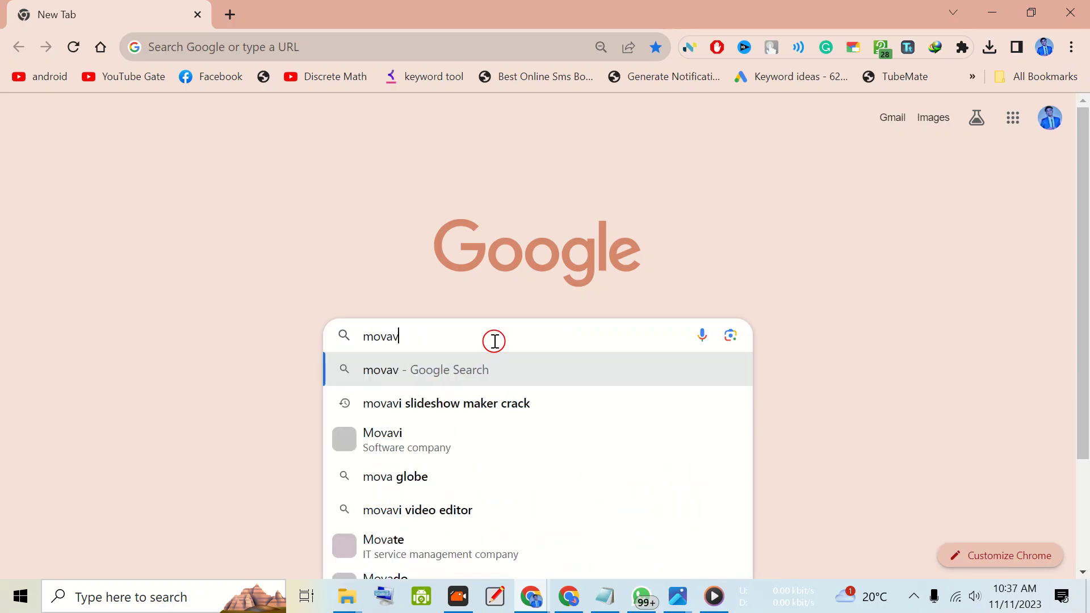
type("i slide")
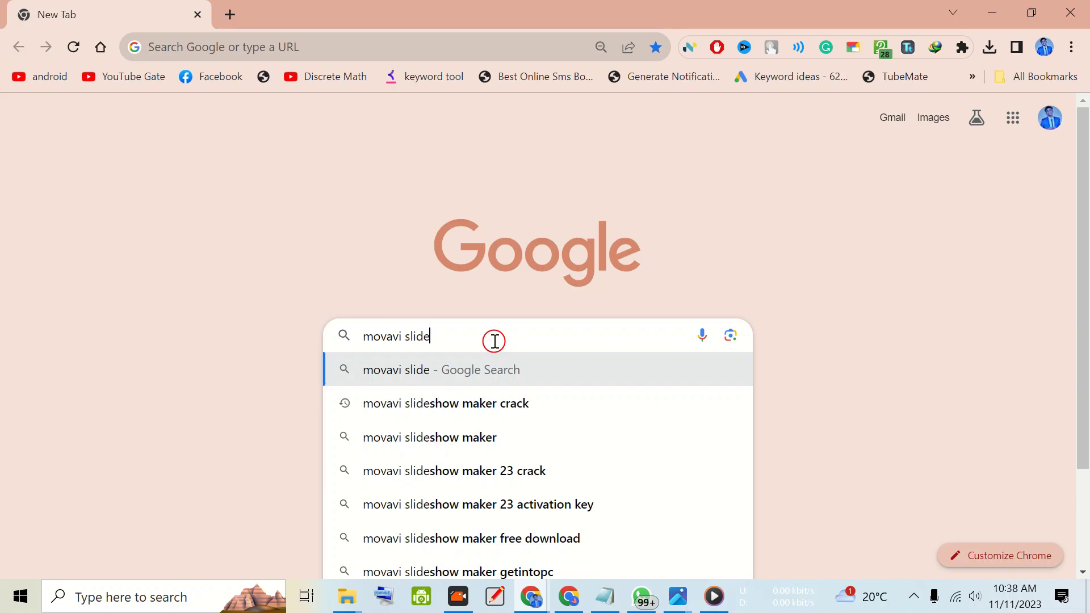
type("show make")
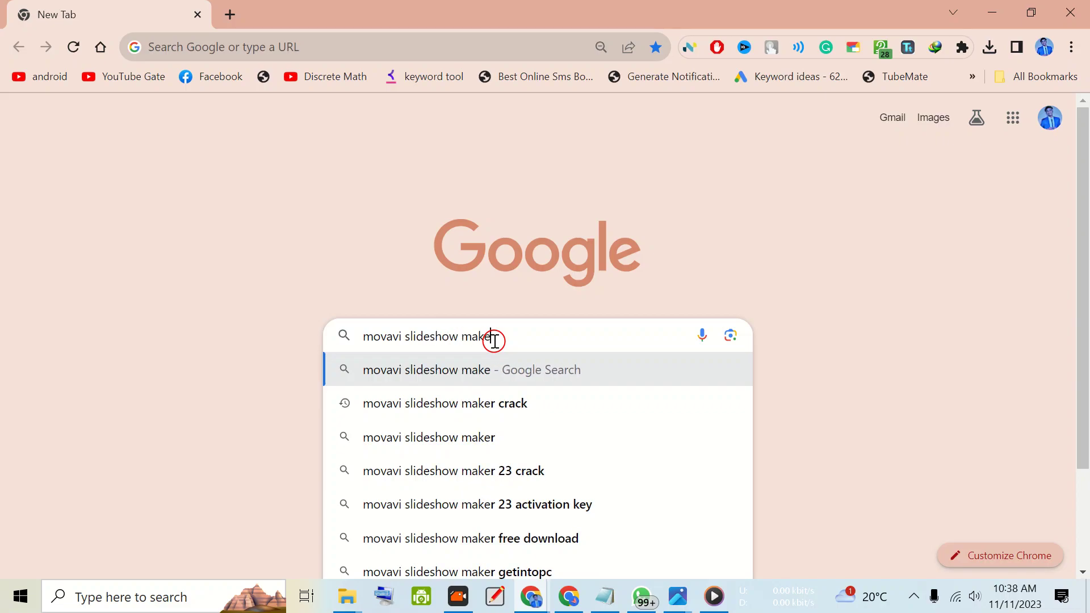
type("r download")
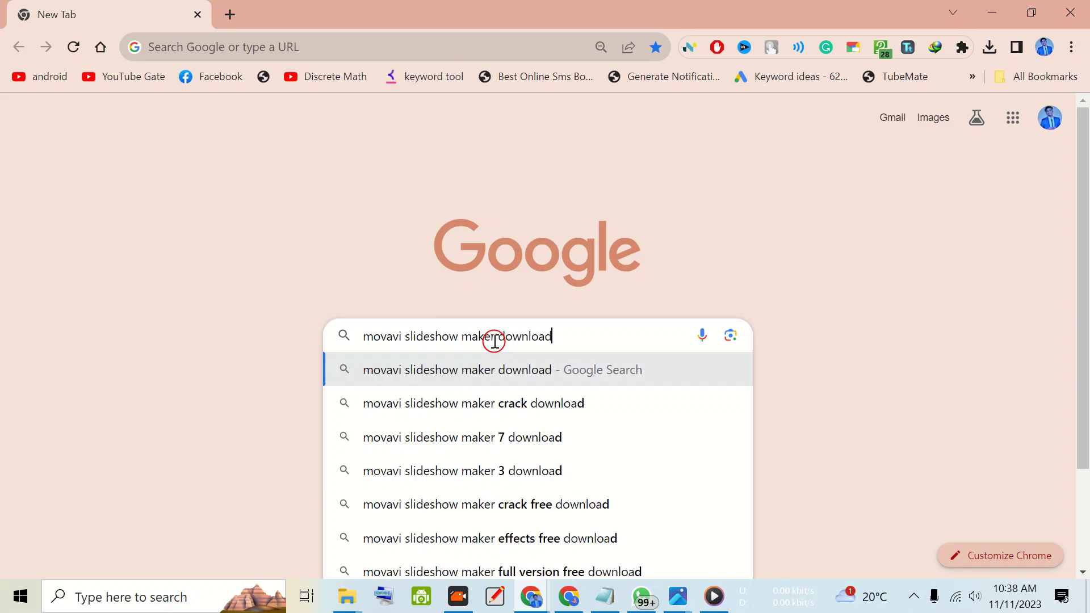
key("Return")
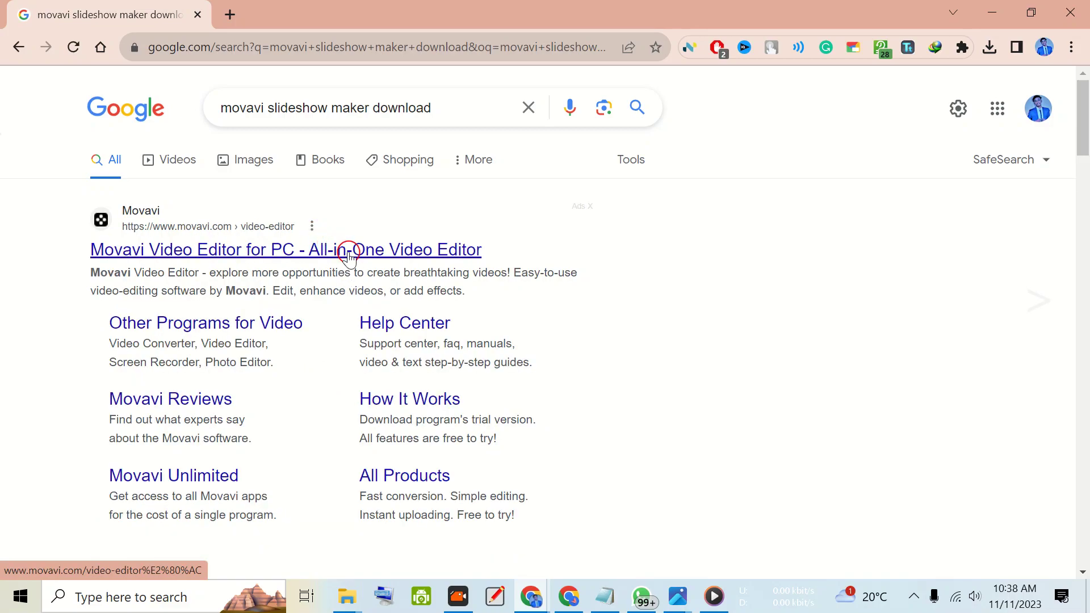
- Open the Movavi Video Editor for PC search result, examine its product page and download options, and return to the search results
left_click(340, 263)
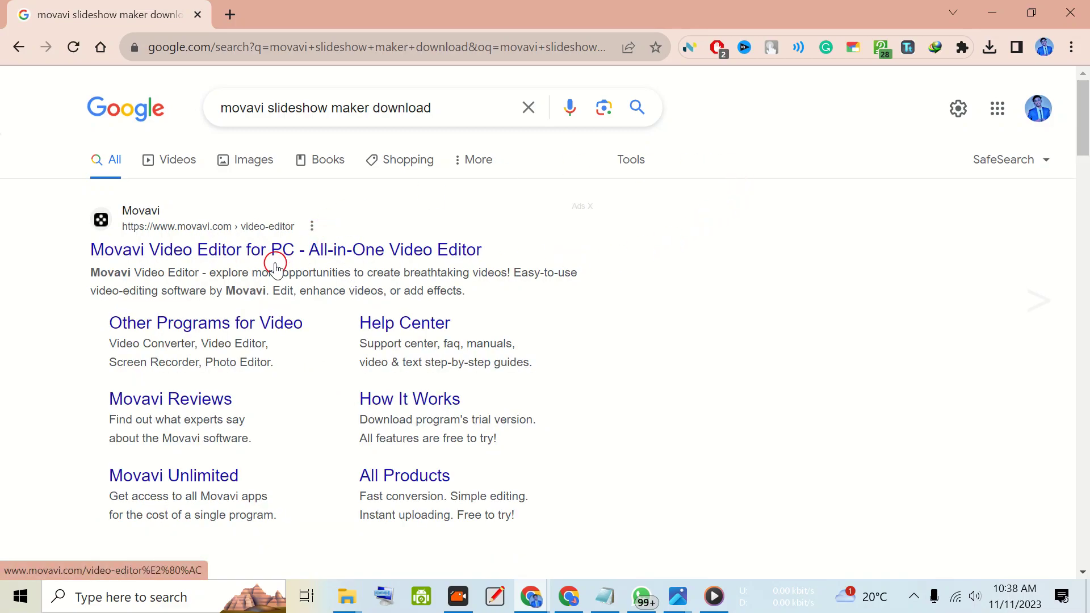
left_click(314, 250)
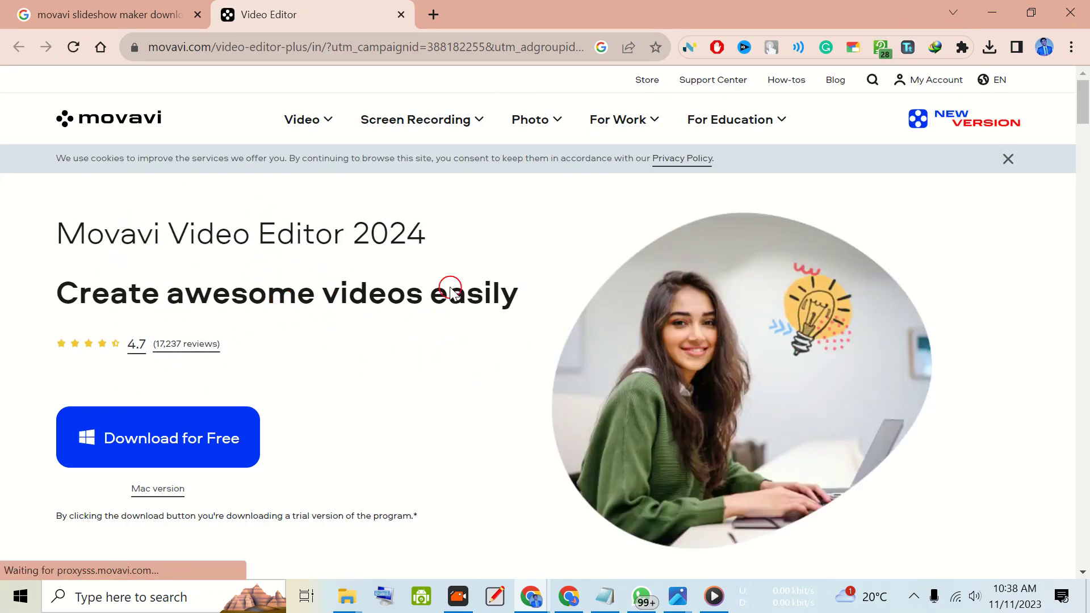
scroll(364, 217, "down", 7)
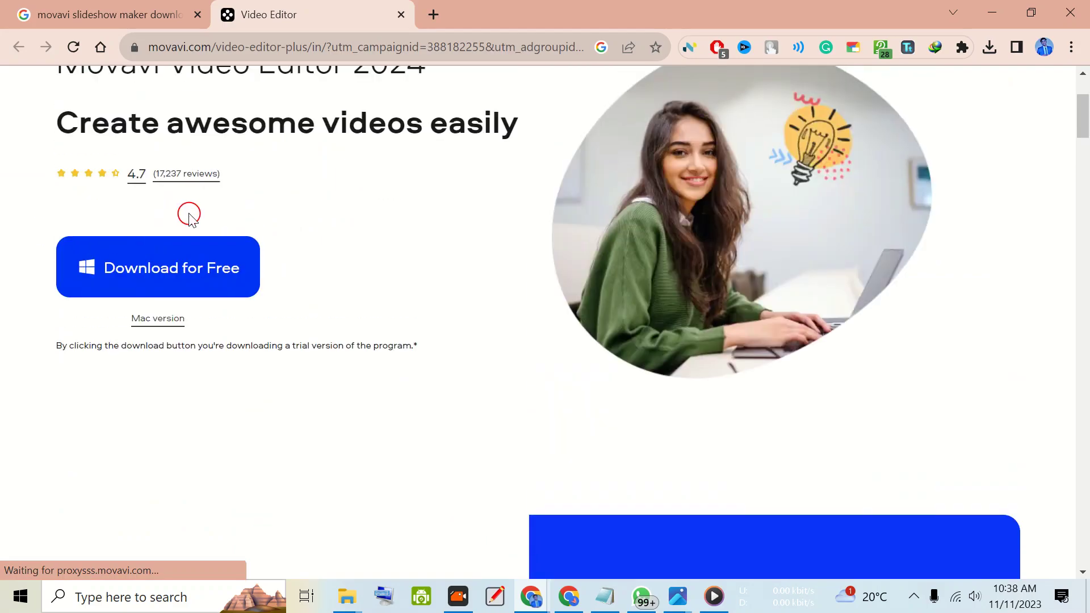
scroll(187, 214, "down", 10)
scroll(241, 219, "up", 6)
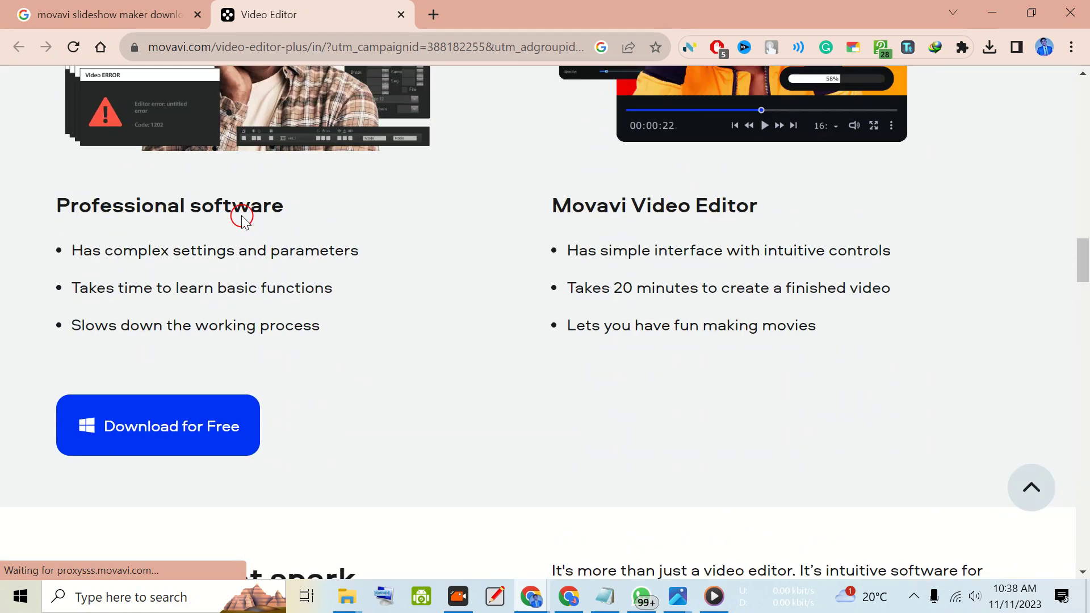
scroll(241, 219, "down", 9)
scroll(246, 219, "up", 10)
scroll(294, 220, "down", 6)
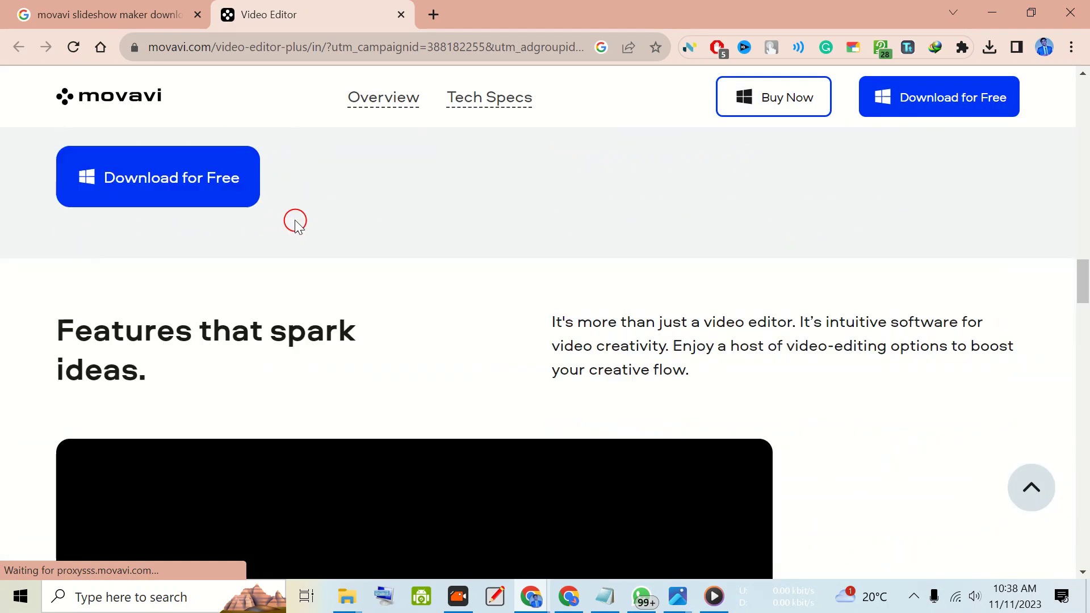
scroll(295, 222, "up", 9)
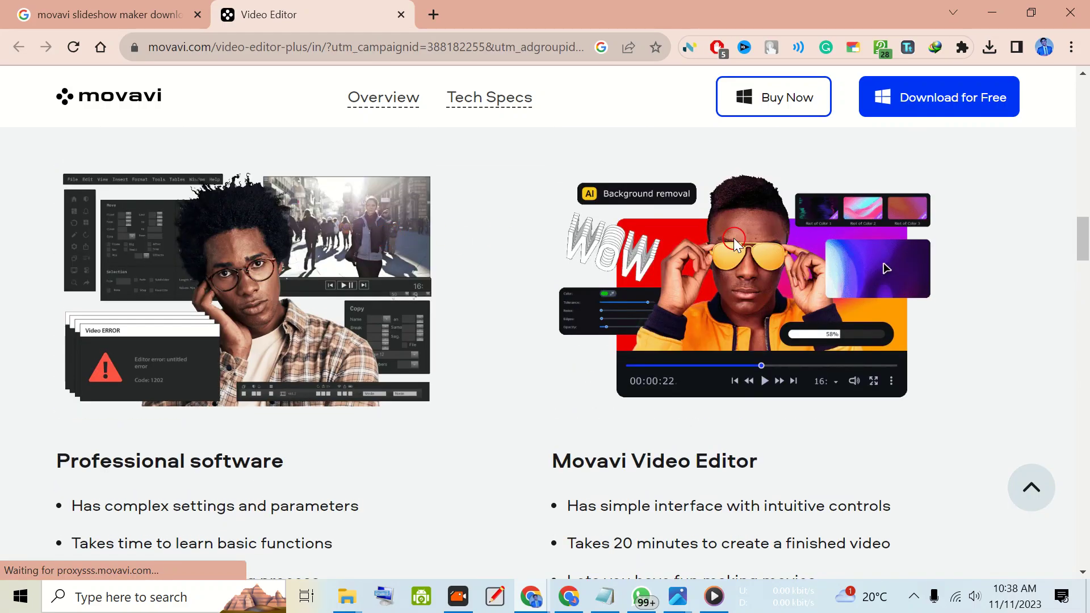
scroll(331, 250, "up", 6)
scroll(331, 249, "up", 5)
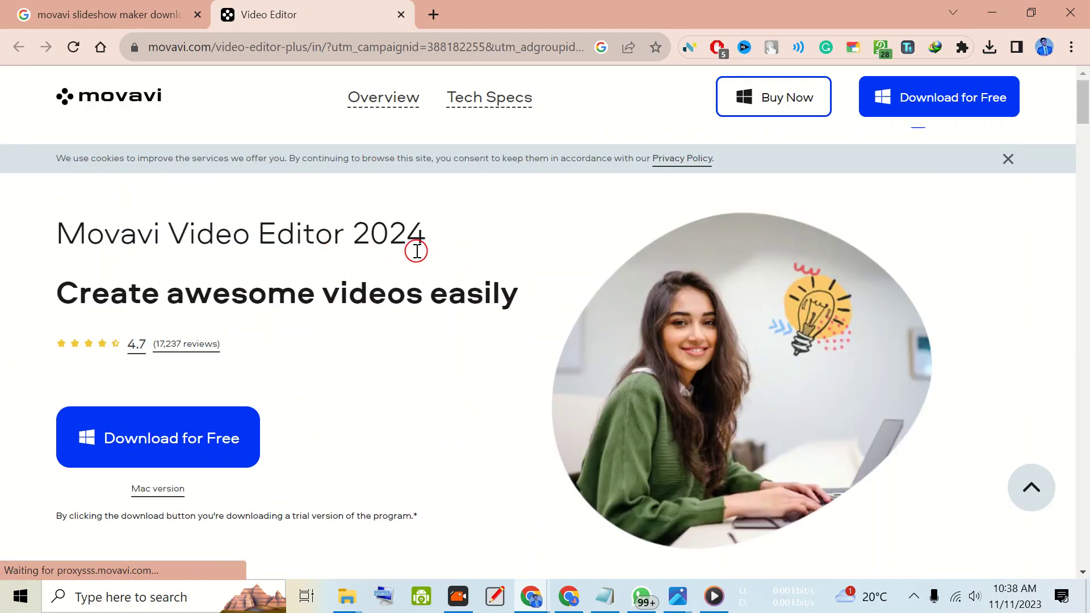
left_click(116, 8)
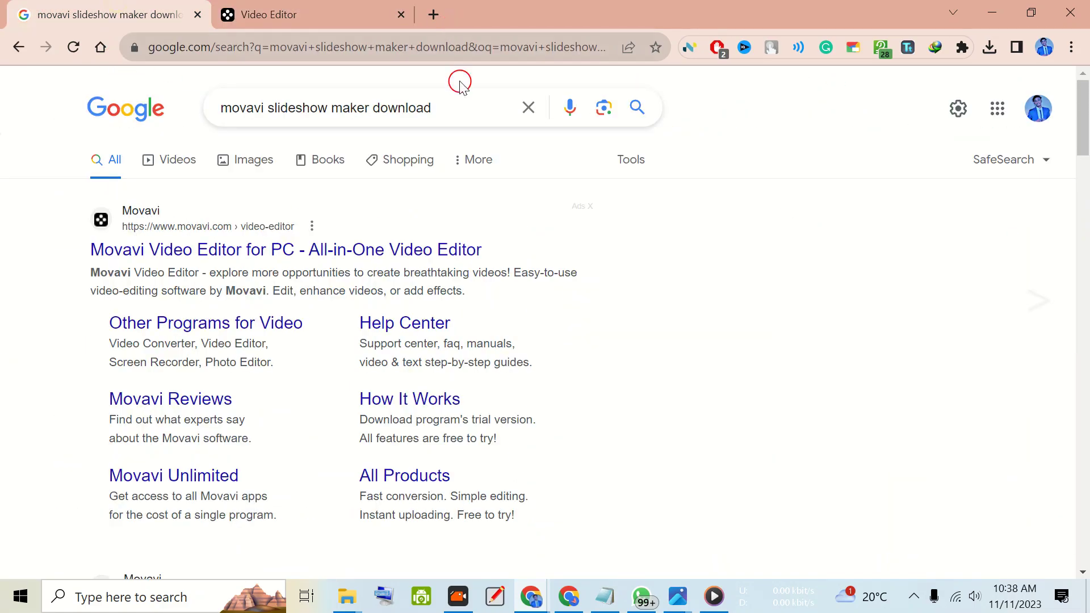
- Minimize the browser, launch Movavi Slideshow Maker from the desktop and start the Slideshow Wizard
left_click(992, 13)
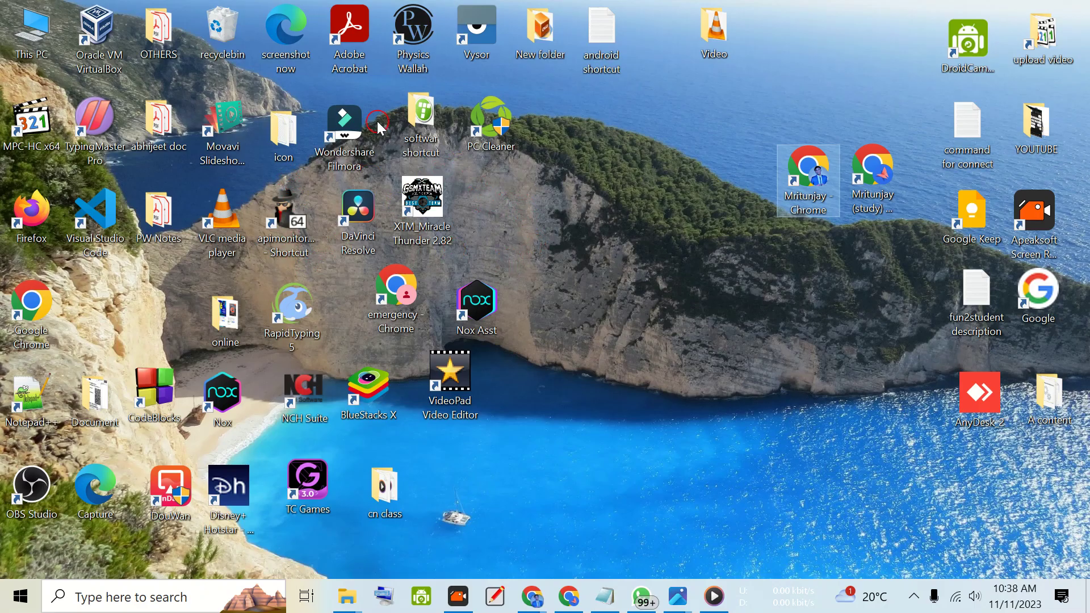
double_click(228, 138)
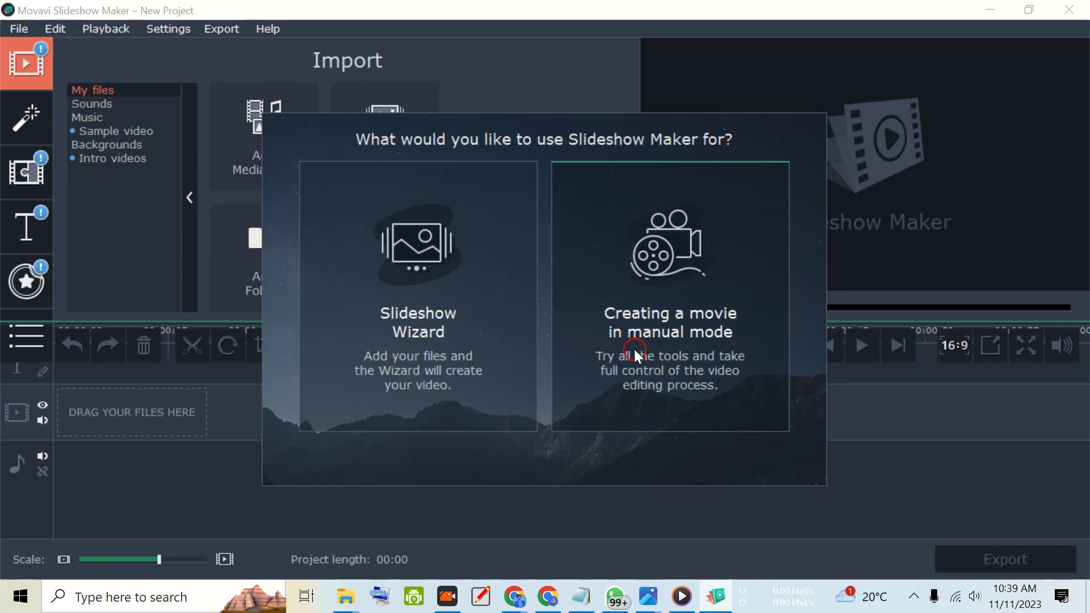
left_click(461, 329)
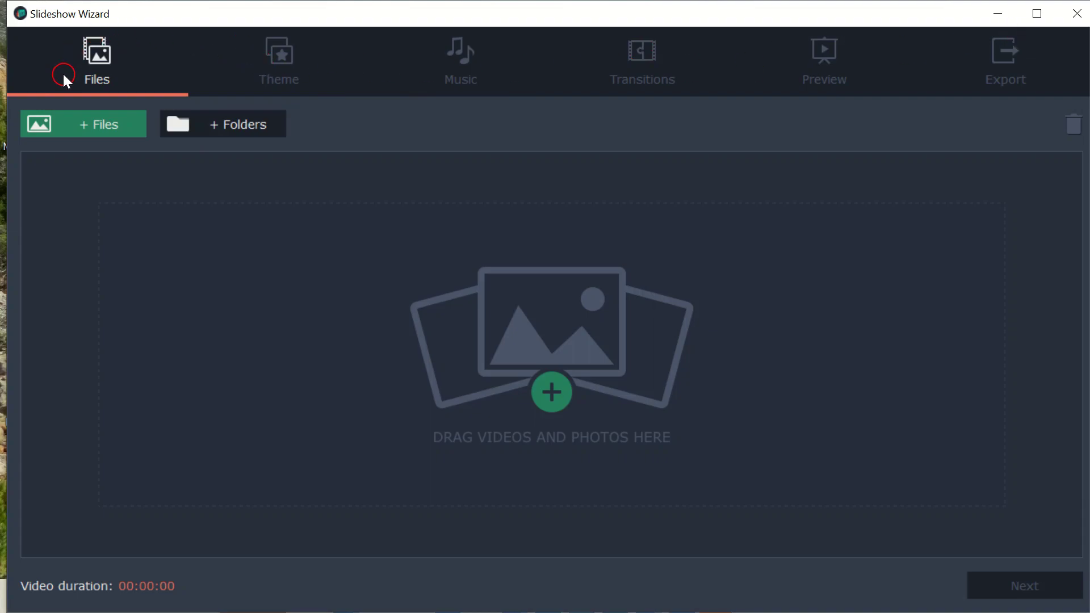
- Add all four images from the 120 fps video editing folder to the slideshow and continue to the theme choice
left_click(97, 131)
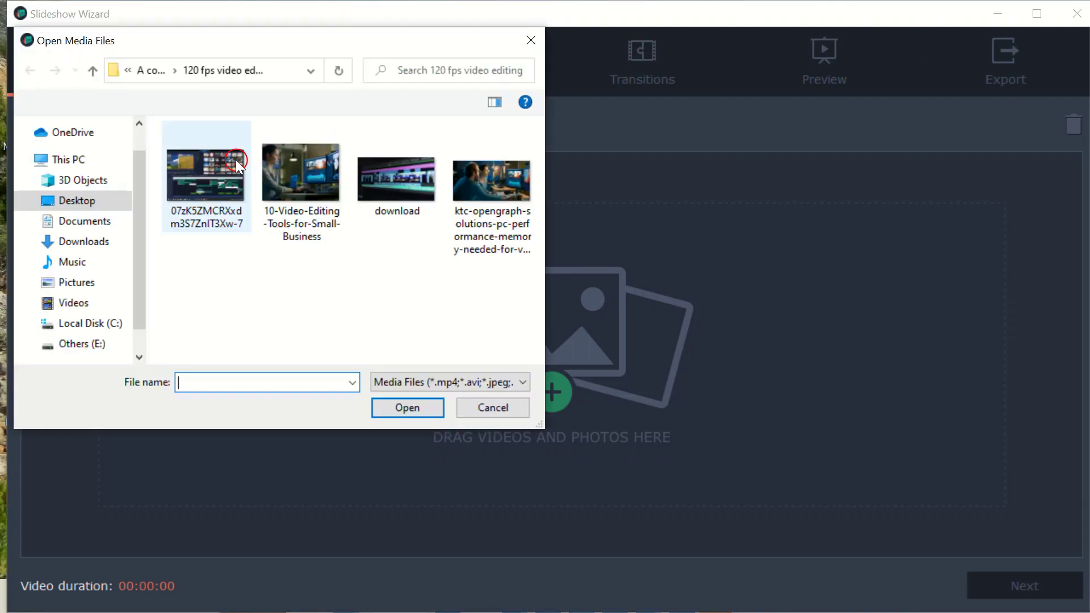
left_click(219, 193)
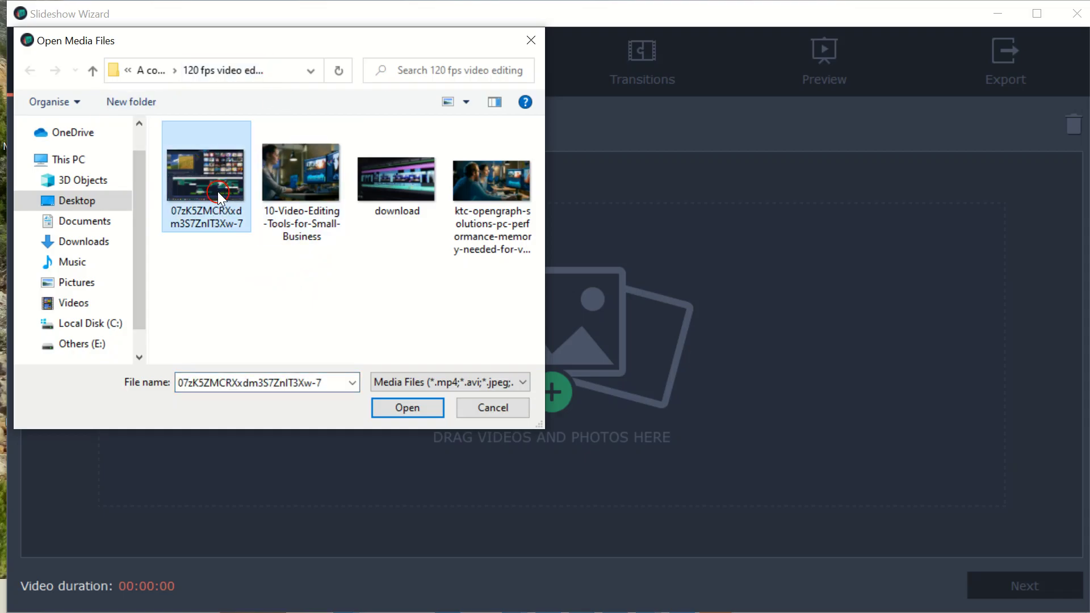
key("ctrl+a")
left_click(404, 407)
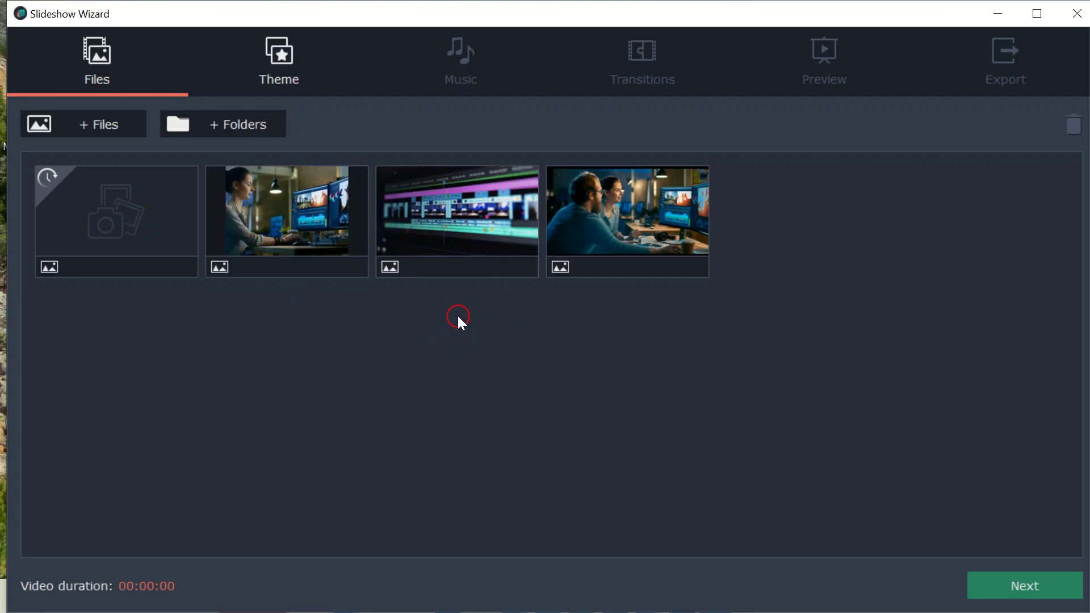
left_click(1035, 594)
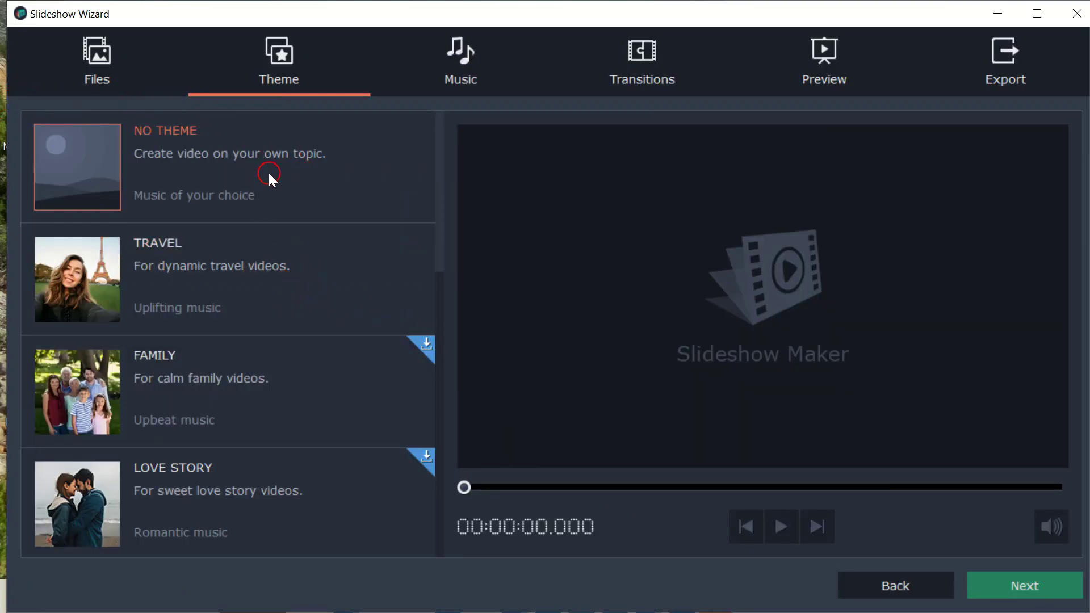
- Proceed through the wizard to the preview stage with no theme, no added music and no transitions
left_click(1036, 588)
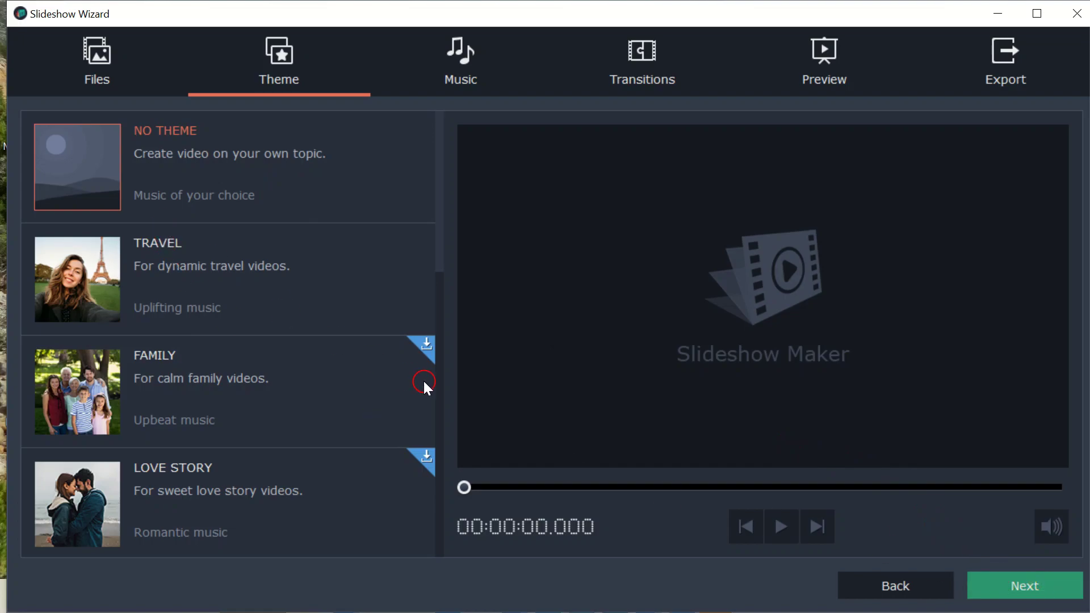
left_click(1043, 582)
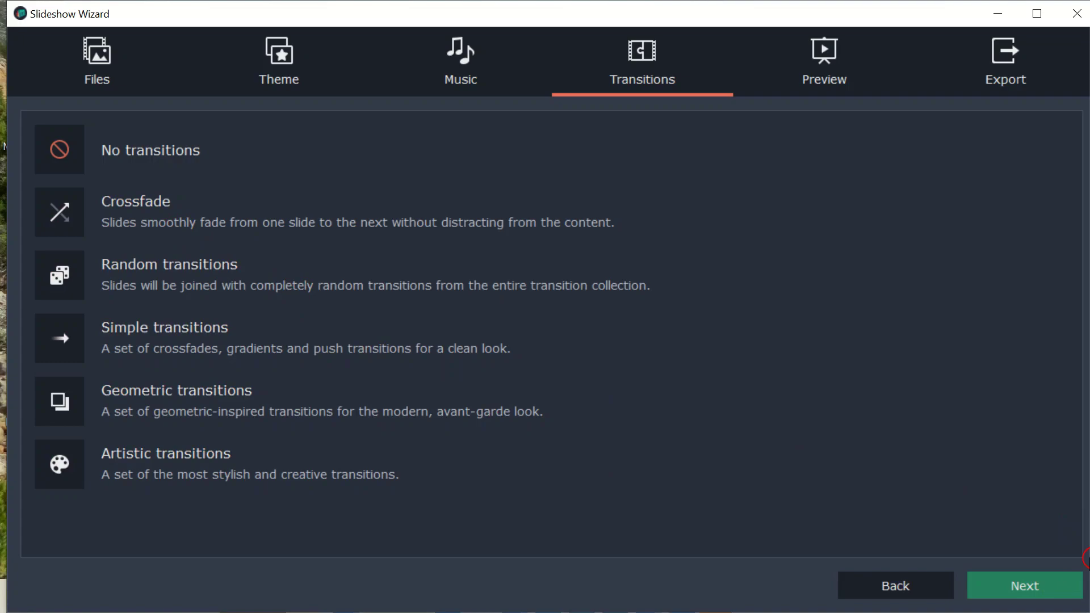
left_click(1039, 594)
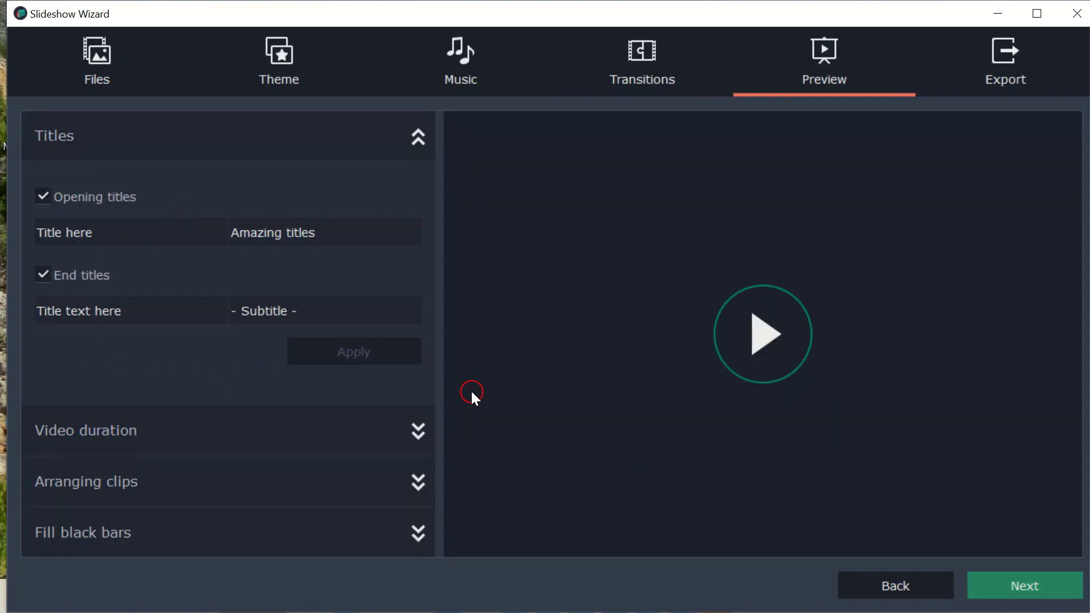
- Start the slideshow preview, move on to the export stage and choose to continue editing the slideshow in the main editor
left_click(774, 351)
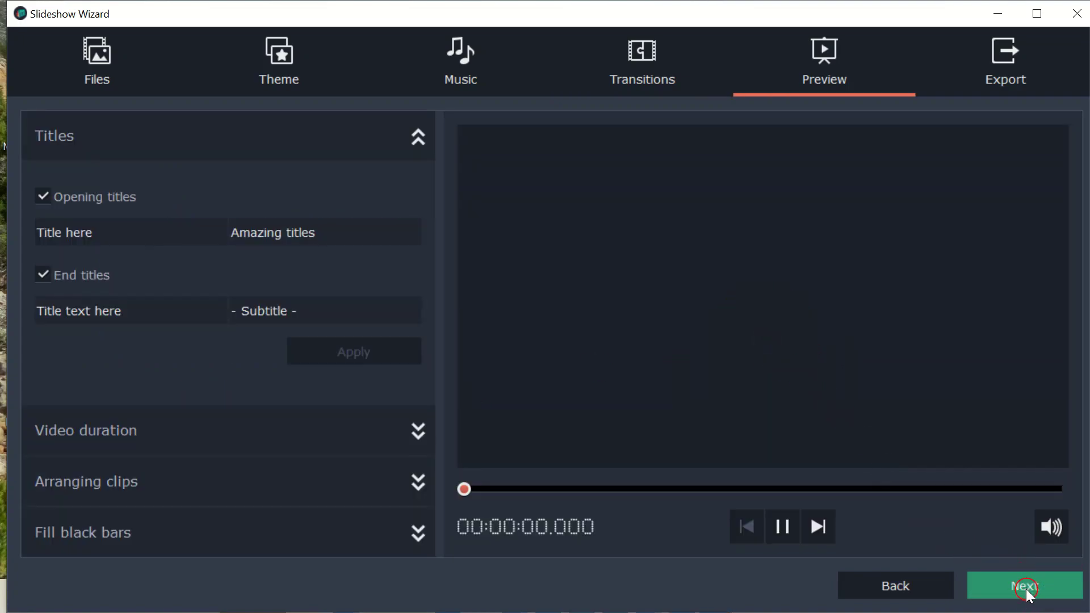
left_click(1027, 588)
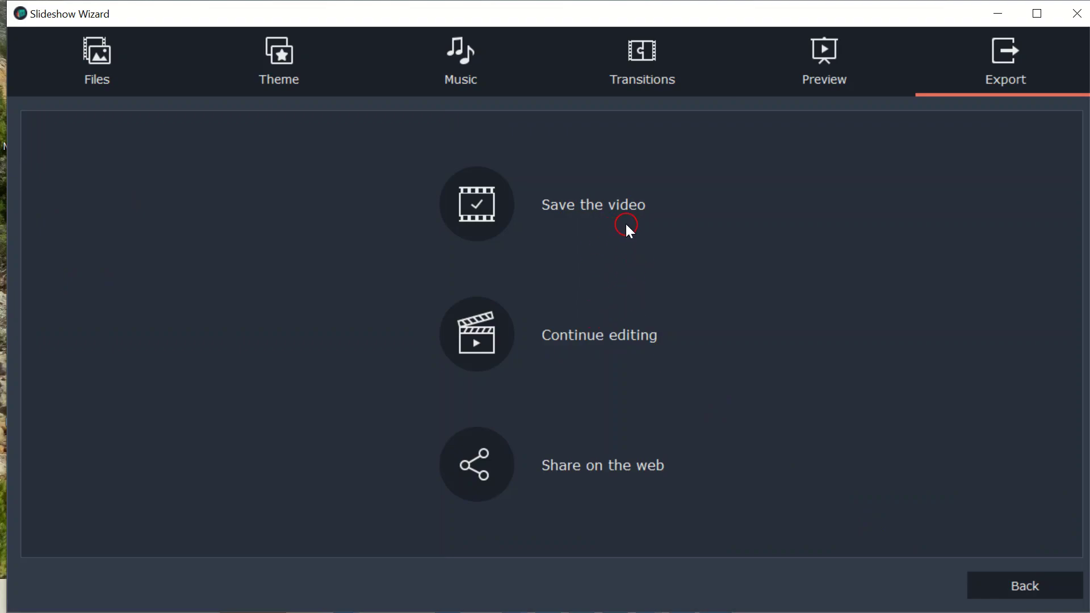
left_click(633, 339)
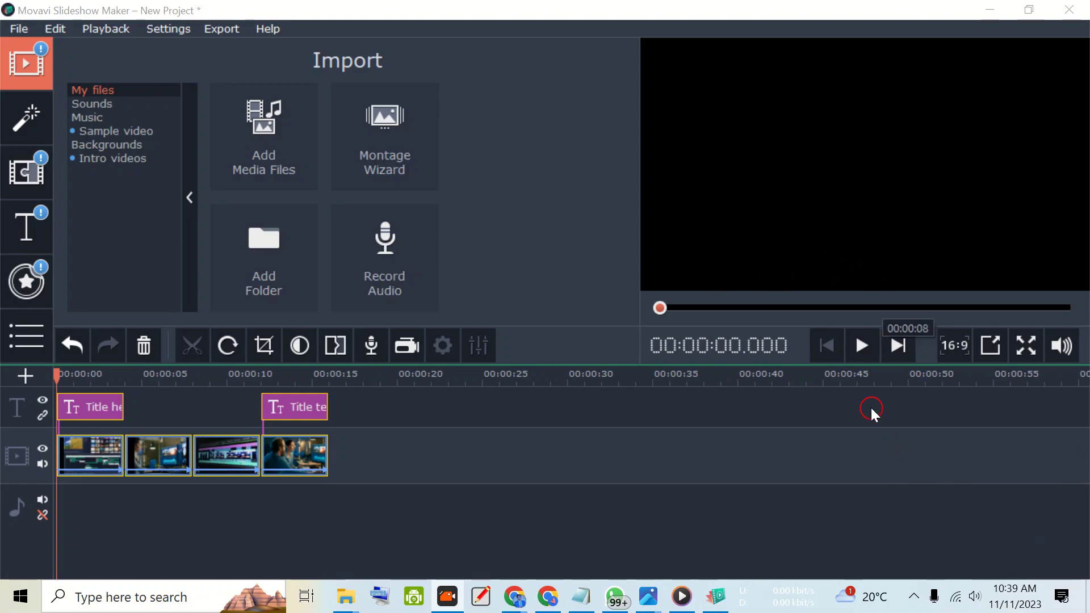
- Open the export of the slideshow as a media file and choose the MP4 video format with Good quality
left_click(19, 29)
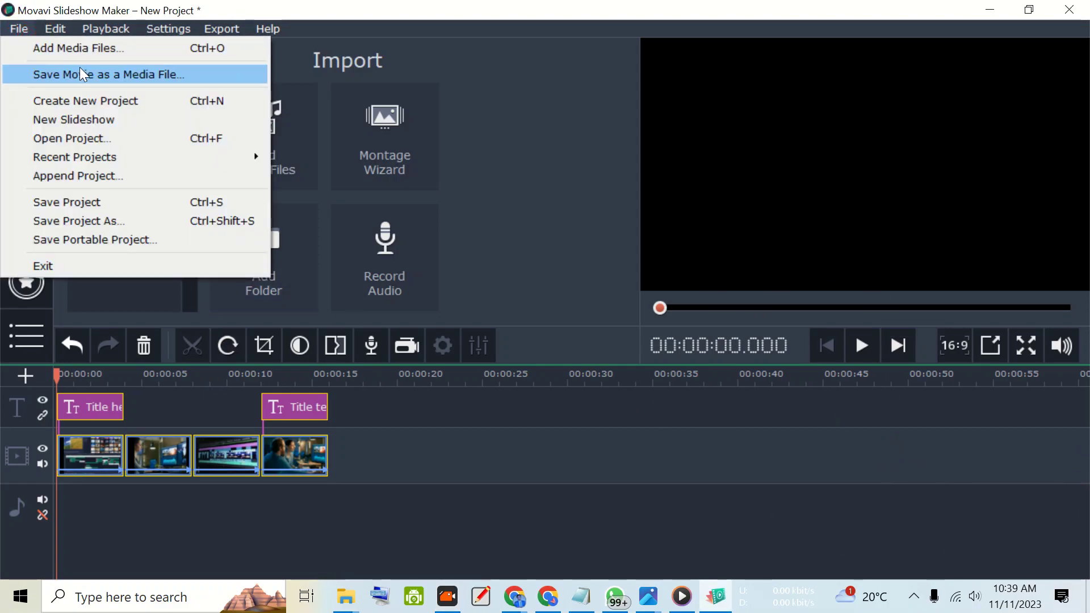
left_click(198, 74)
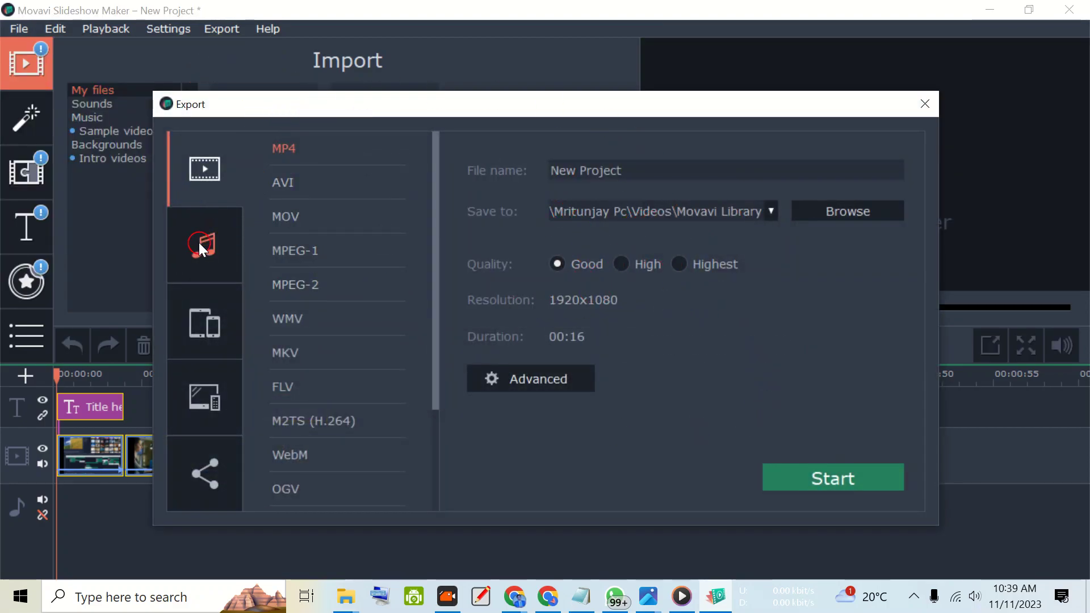
scroll(299, 287, "down", 2)
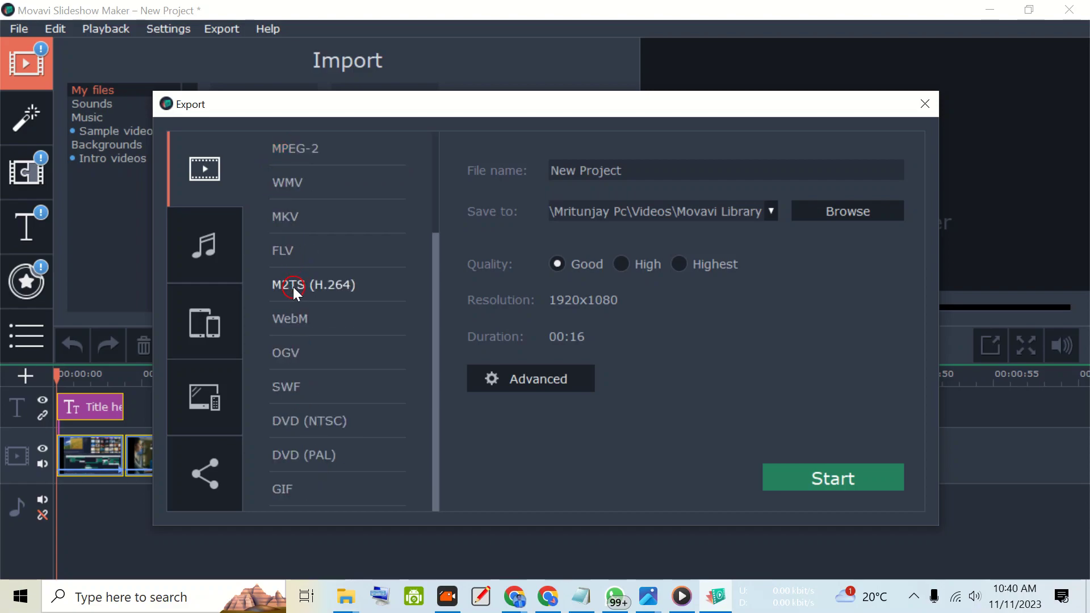
scroll(293, 292, "up", 2)
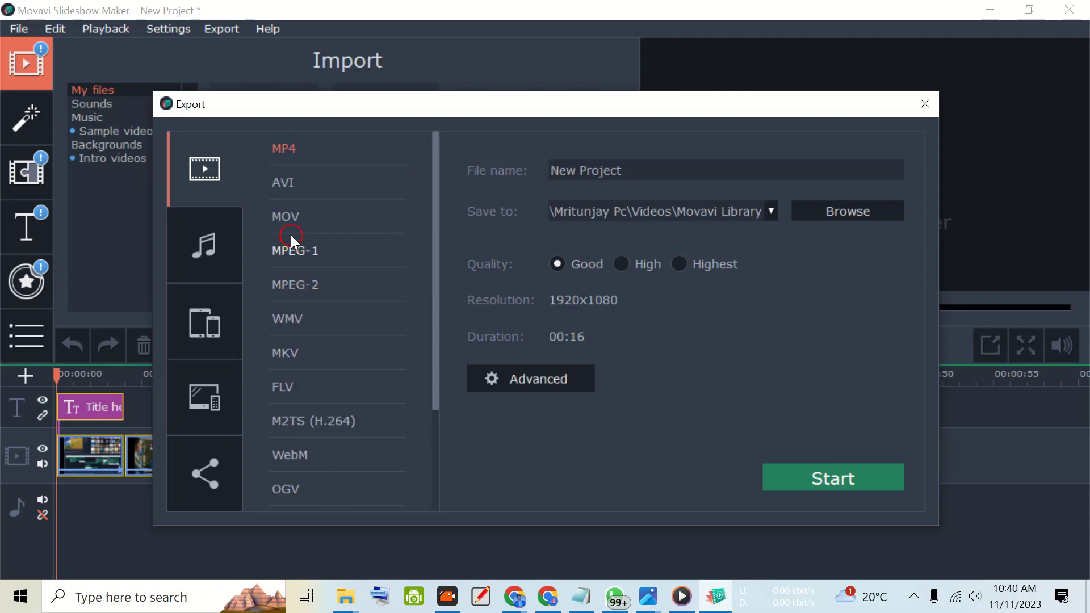
left_click(288, 148)
left_click(881, 214)
left_click(679, 264)
left_click(558, 263)
- Set the frame rate to 120 in the advanced export settings and accept them
left_click(539, 380)
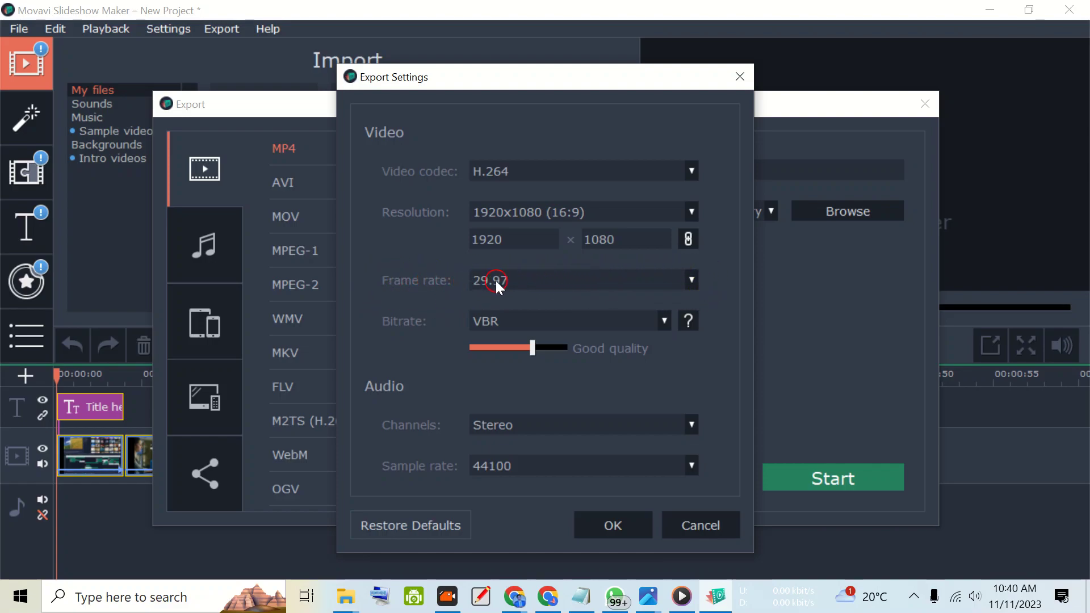
left_click(535, 280)
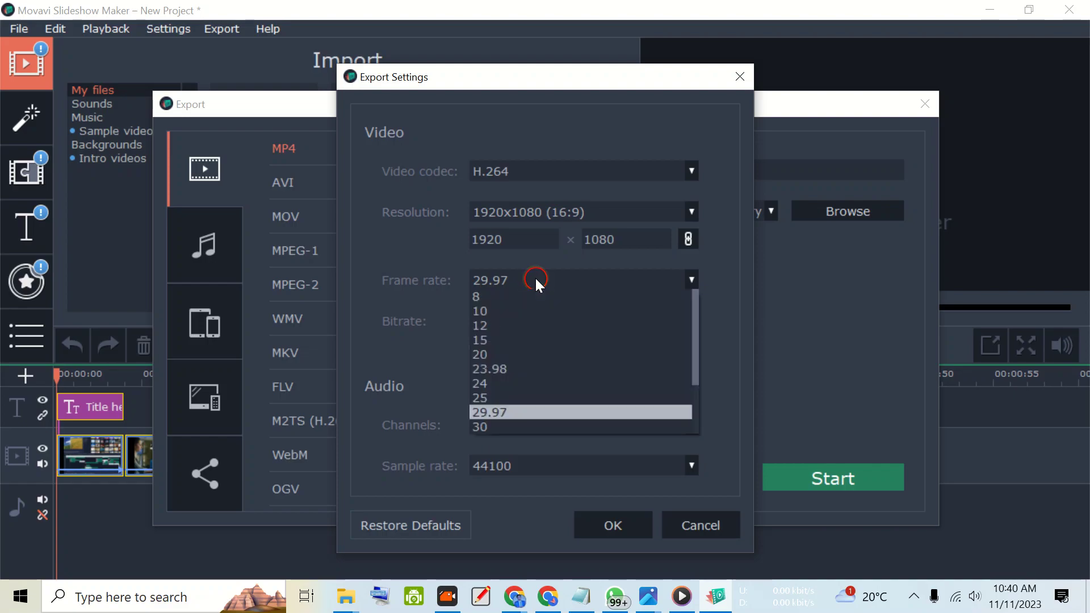
scroll(545, 350, "down", 2)
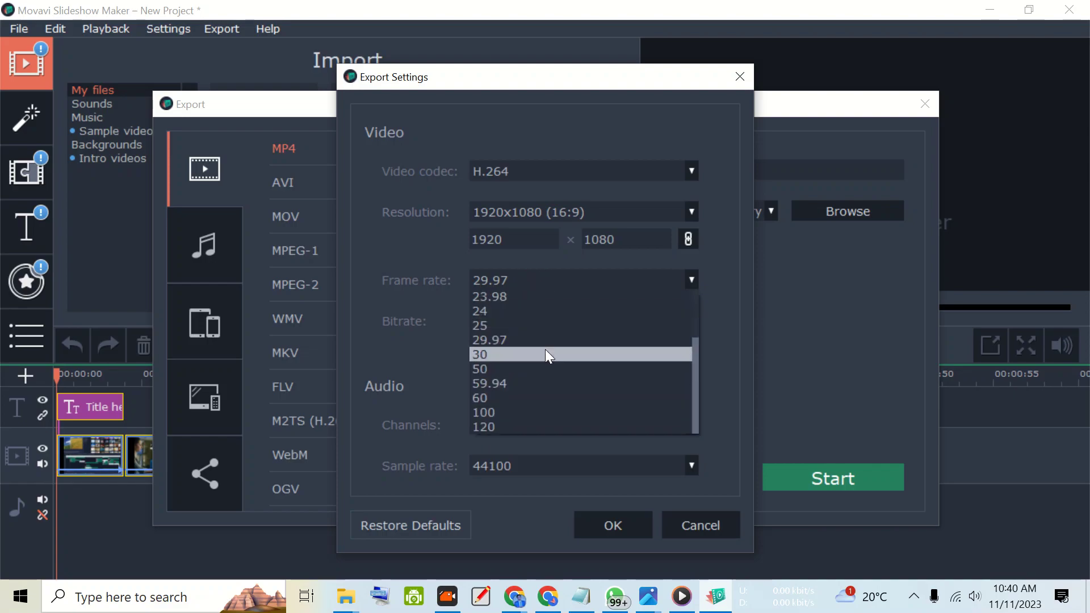
left_click(514, 426)
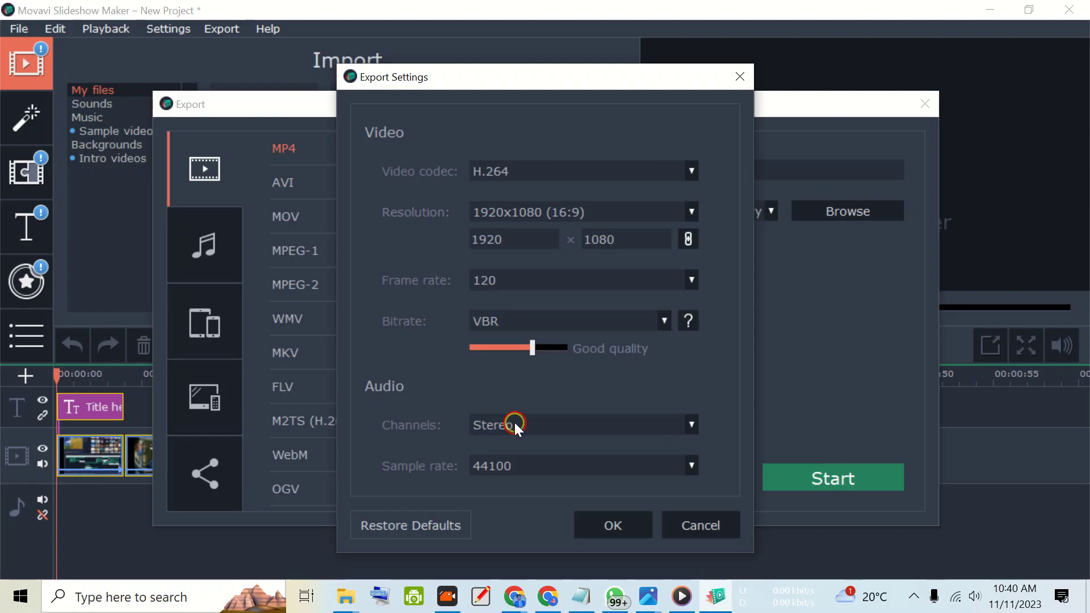
left_click(616, 525)
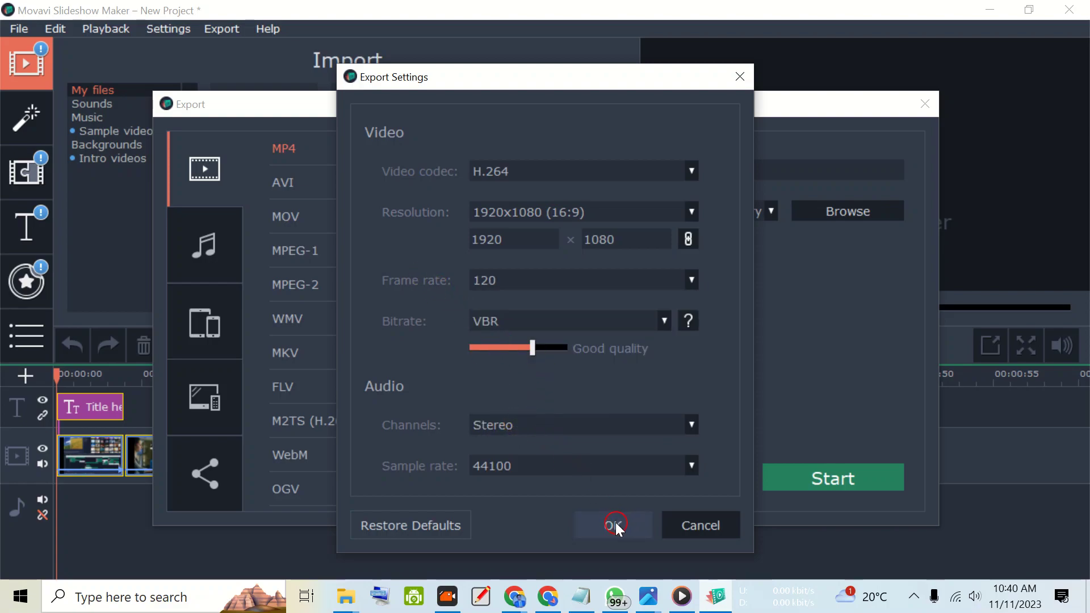
left_click(519, 279)
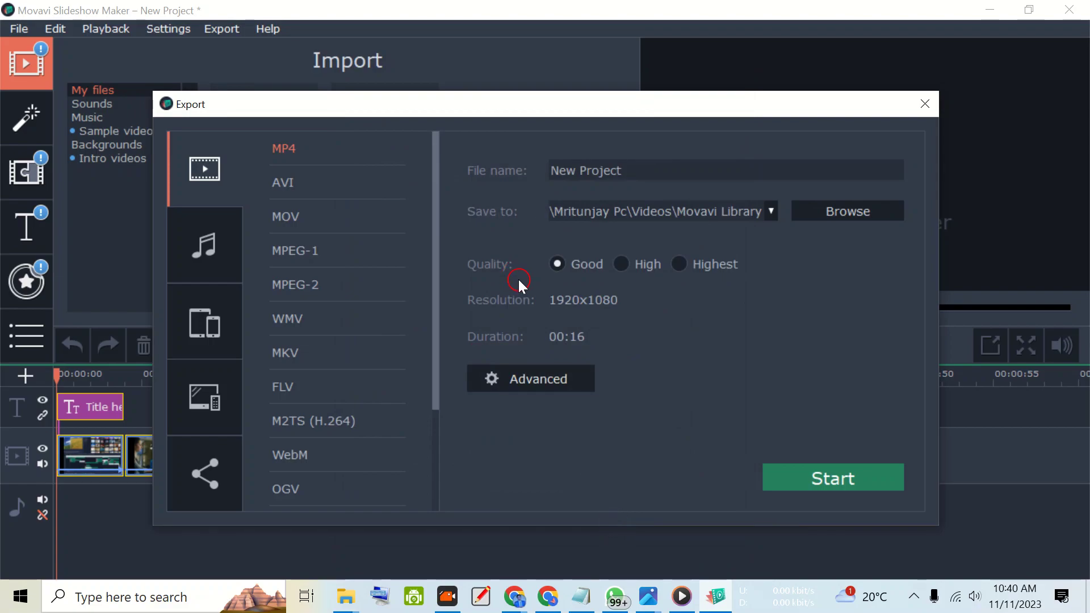
- Export the slideshow, overwriting the existing New Project.mp4, and open the output folder
left_click(848, 475)
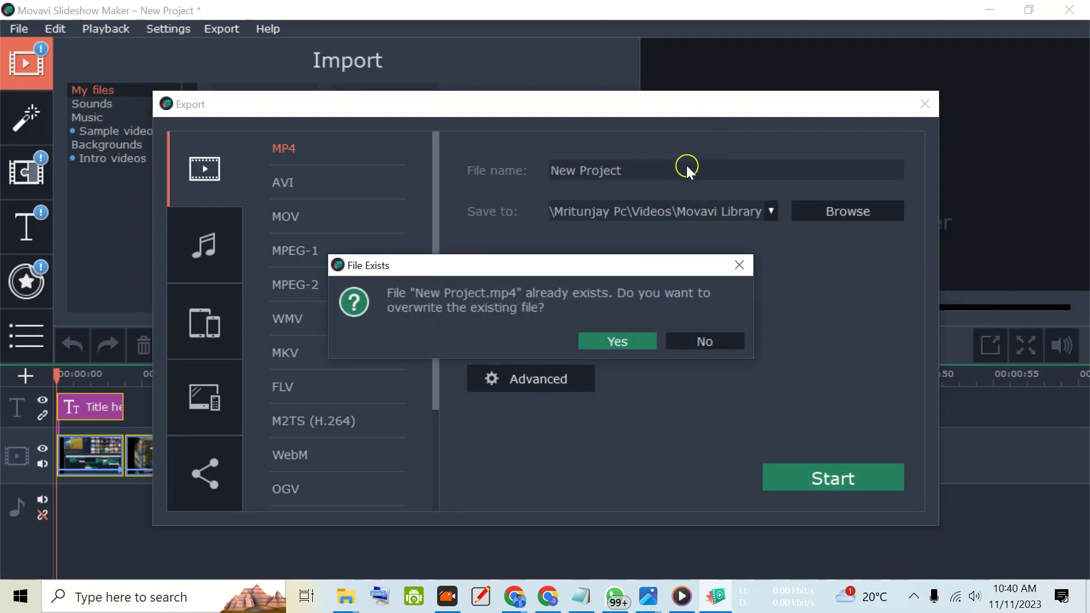
left_click(623, 341)
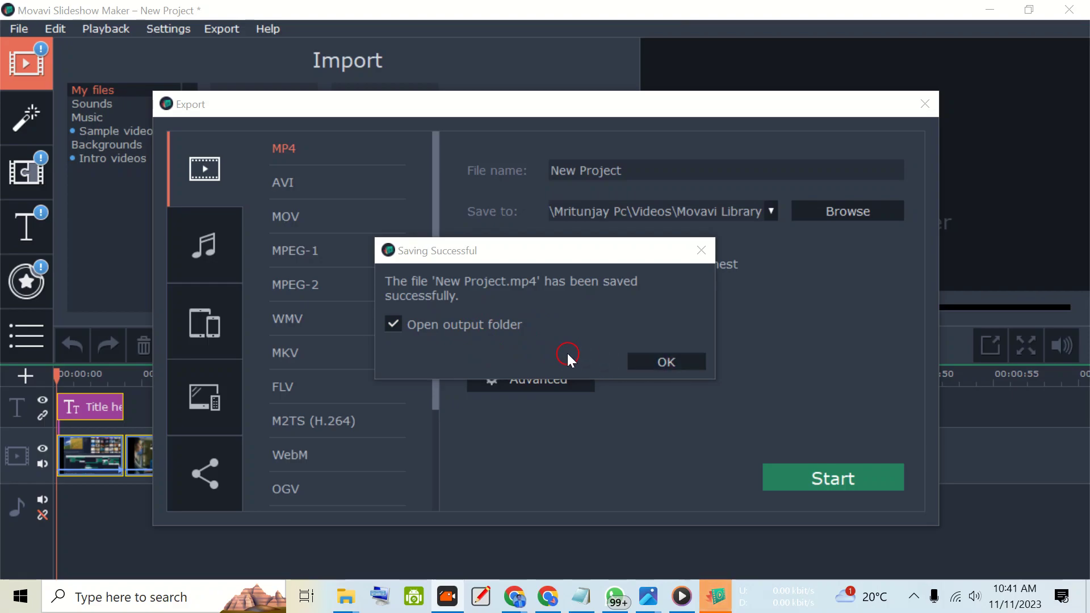
left_click(662, 365)
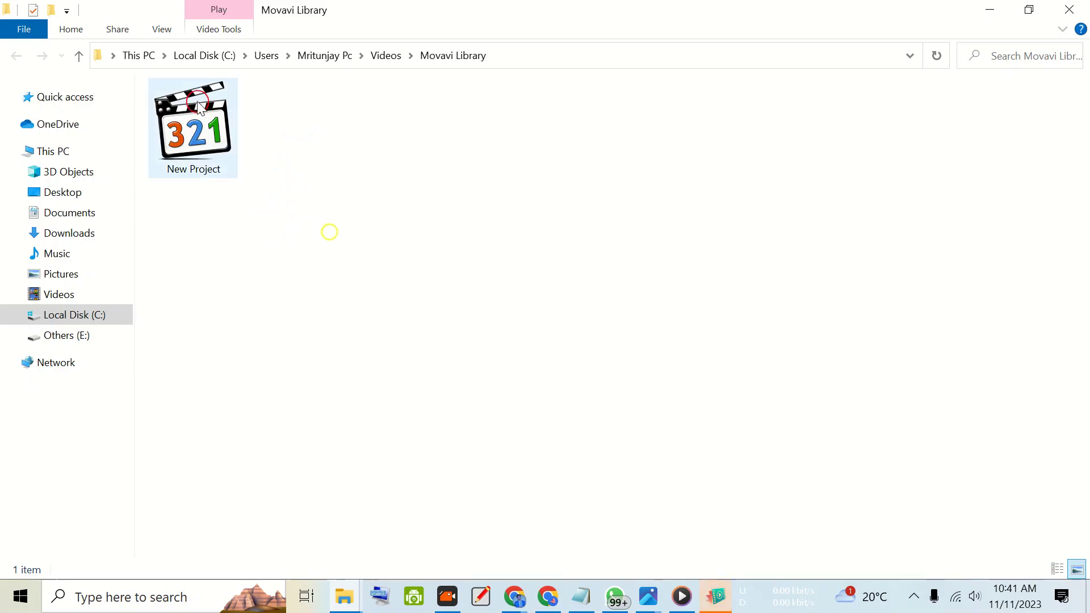
- Open the detailed file properties of the exported New Project video and check its data rate, total bitrate and frame rate
left_click(211, 122)
double_click(210, 122)
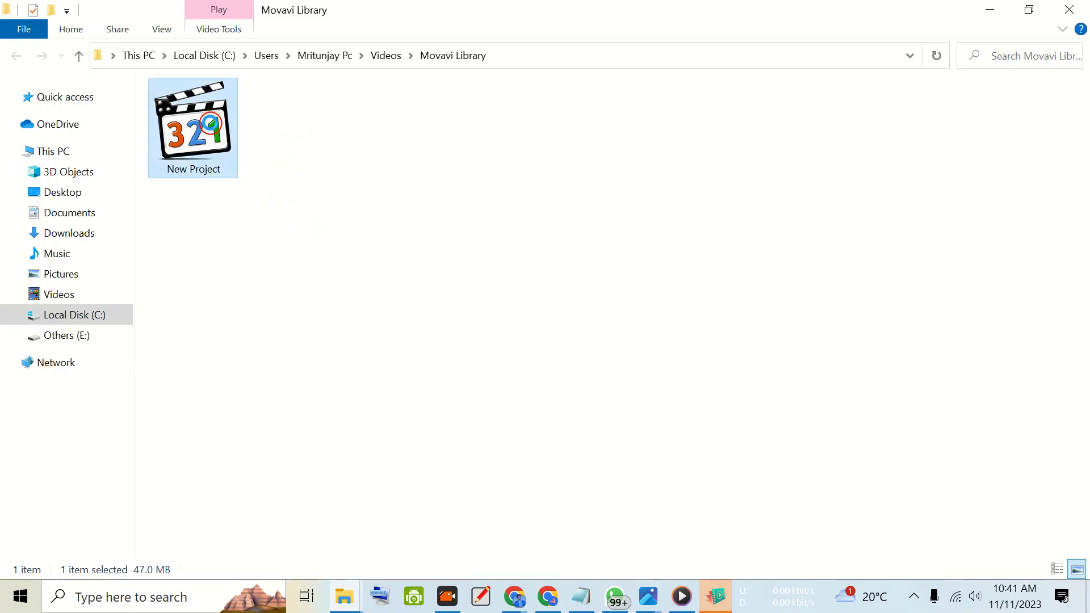
right_click(211, 137)
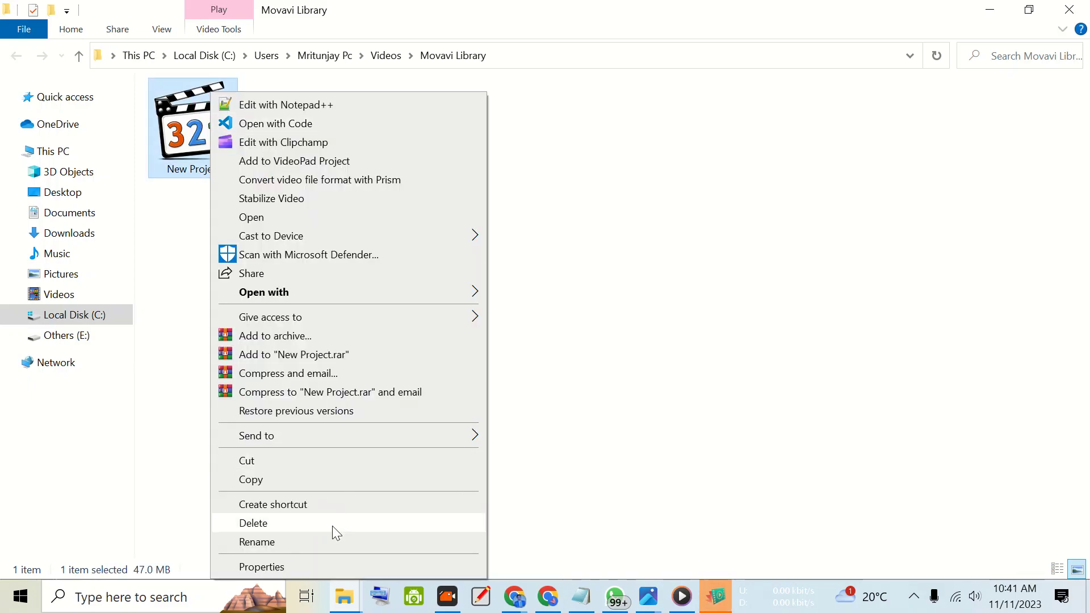
left_click(318, 570)
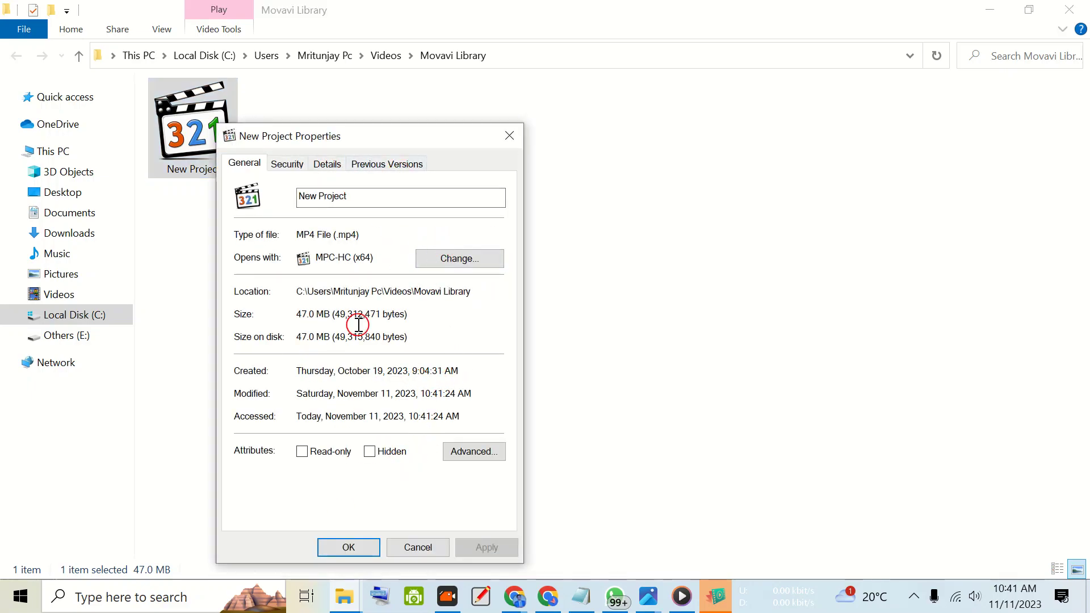
left_click(327, 165)
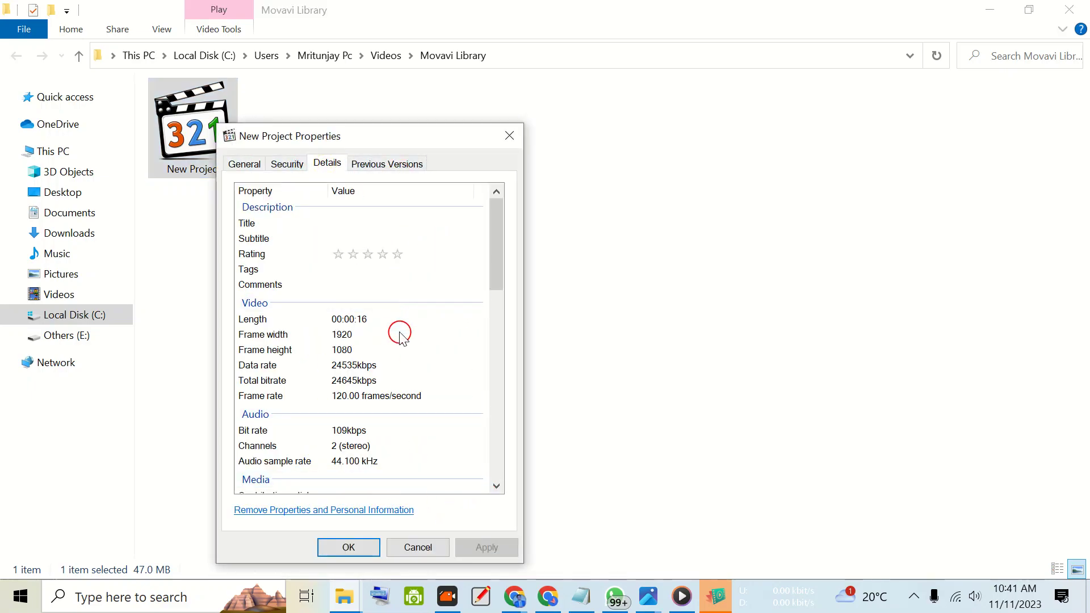
left_click(373, 366)
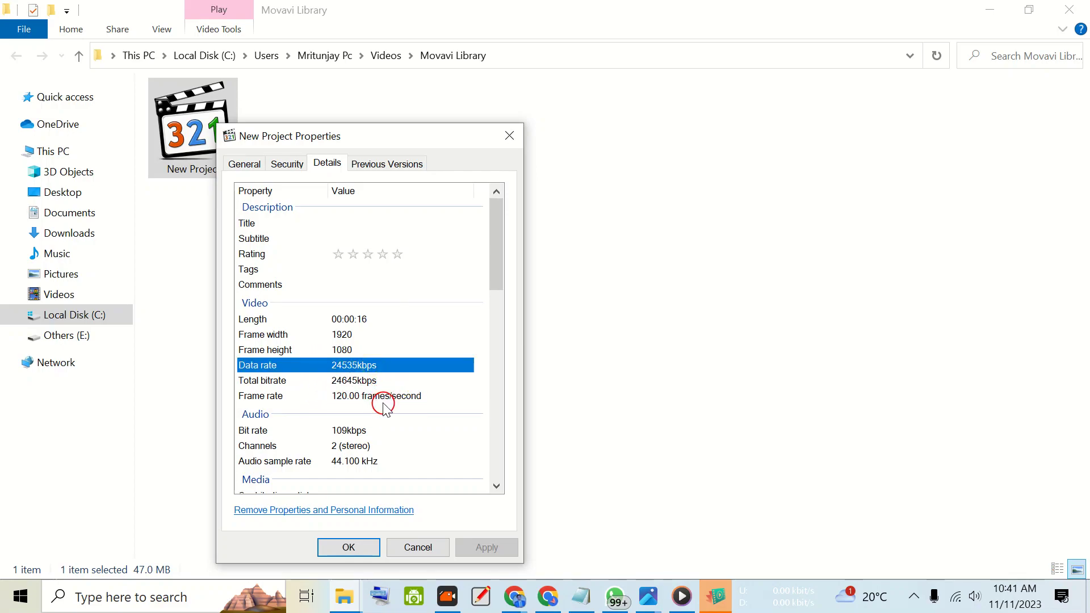
left_click(404, 397)
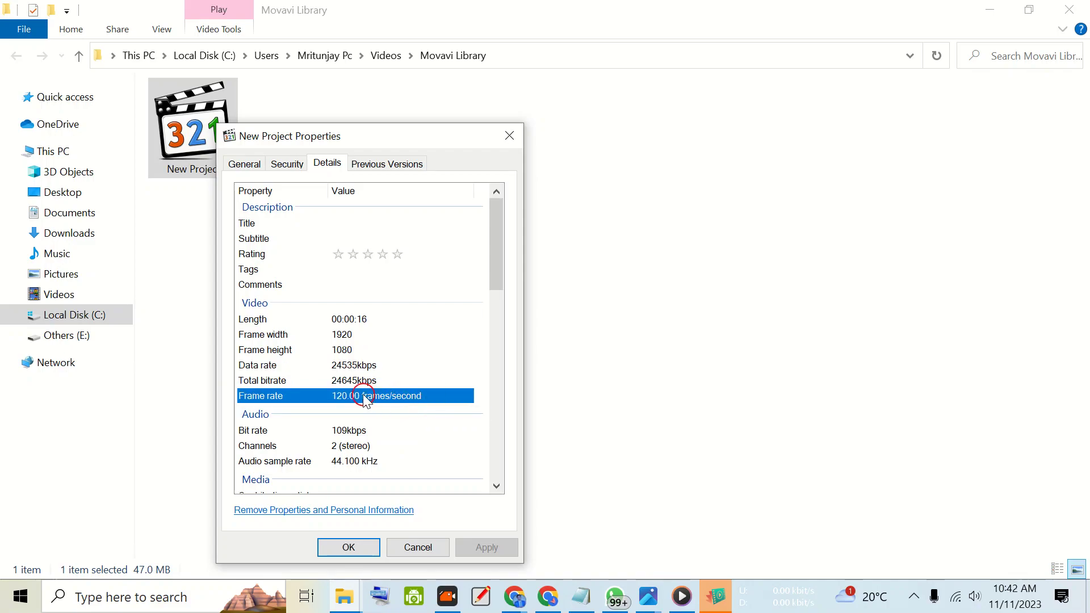
left_click(333, 430)
left_click(324, 381)
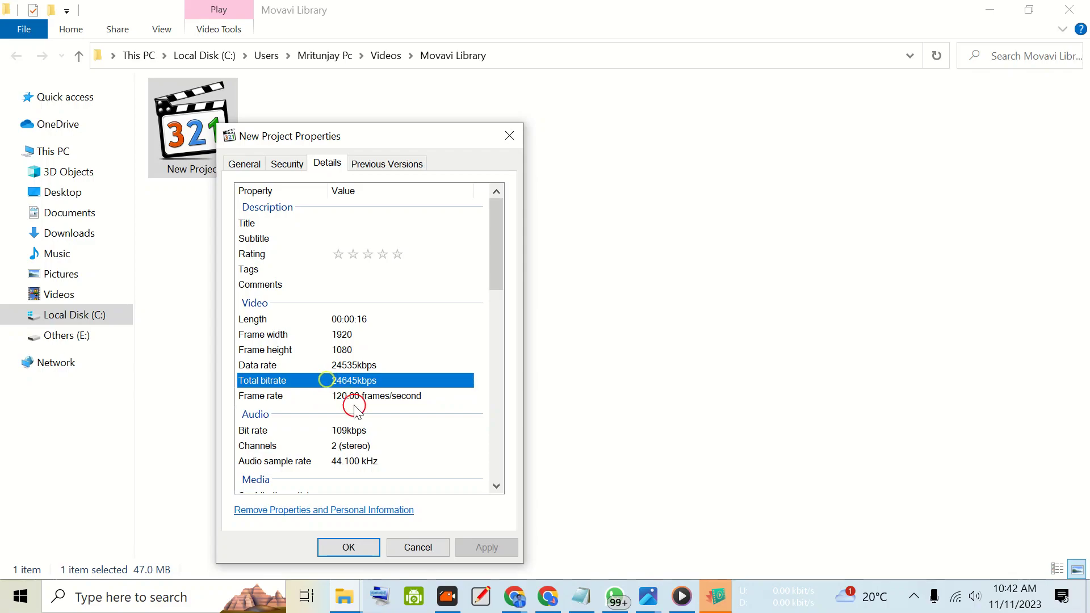
left_click(361, 397)
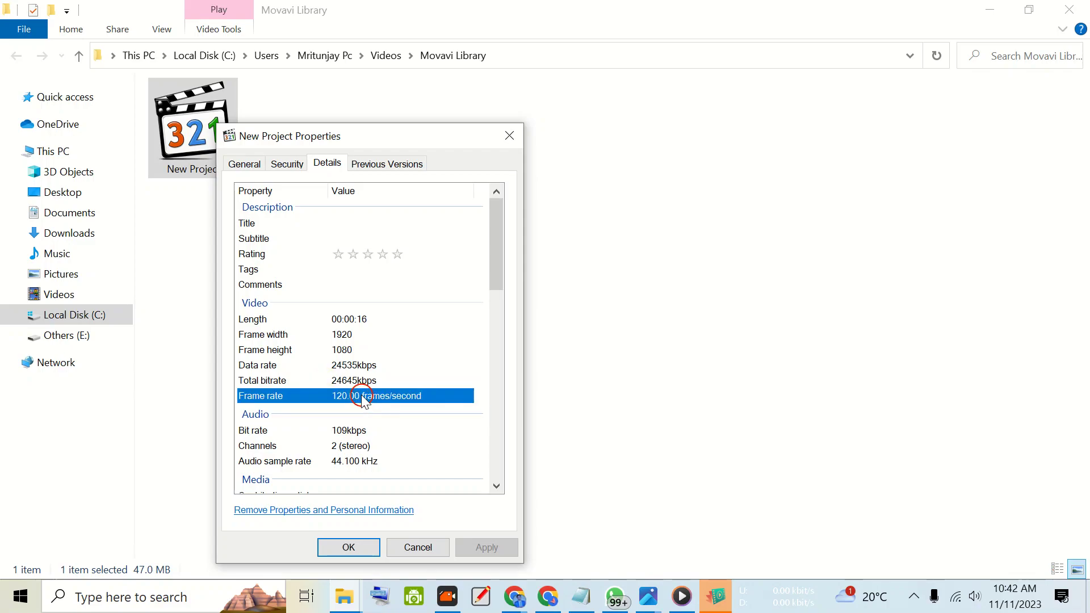
- Review the audio bit rate, channels and sample rate, recheck the frame rate, and close the file properties
scroll(369, 341, "down", 5)
scroll(352, 307, "up", 4)
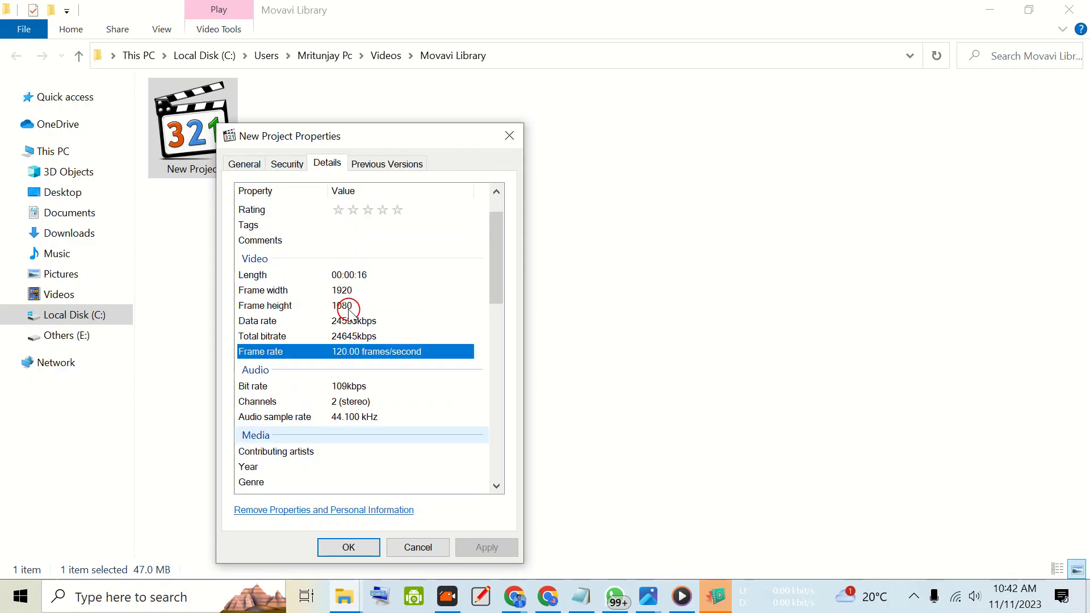
left_click(360, 386)
left_click(365, 401)
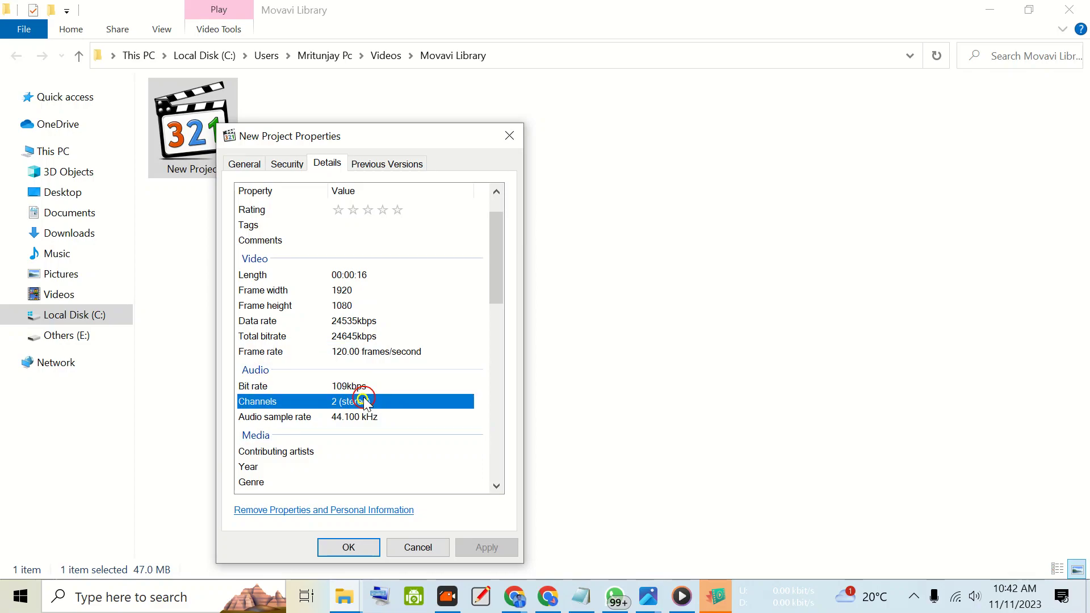
left_click(371, 416)
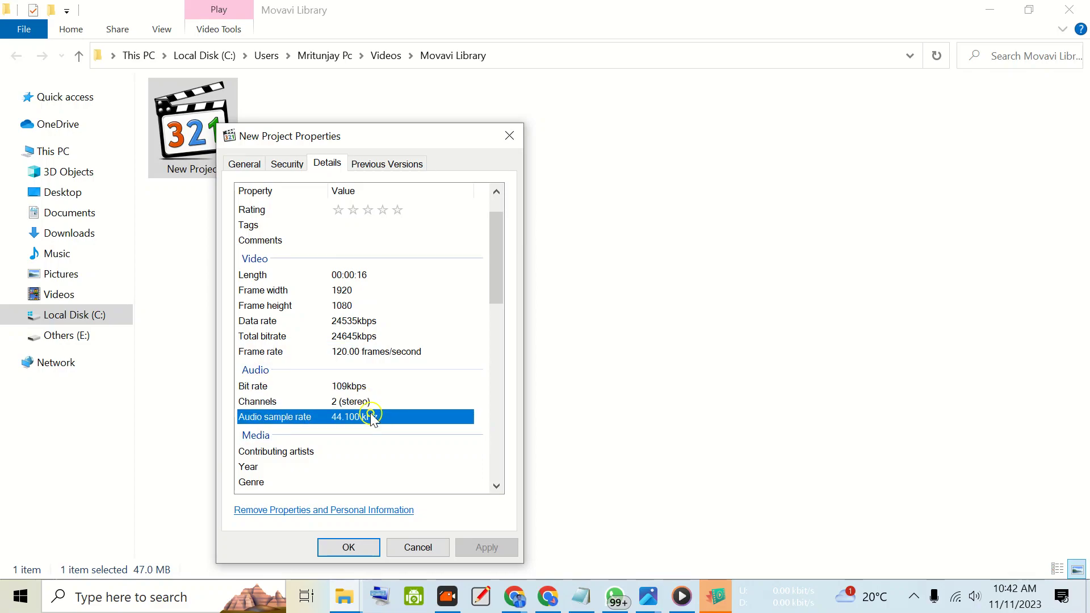
left_click(396, 352)
scroll(365, 344, "down", 1)
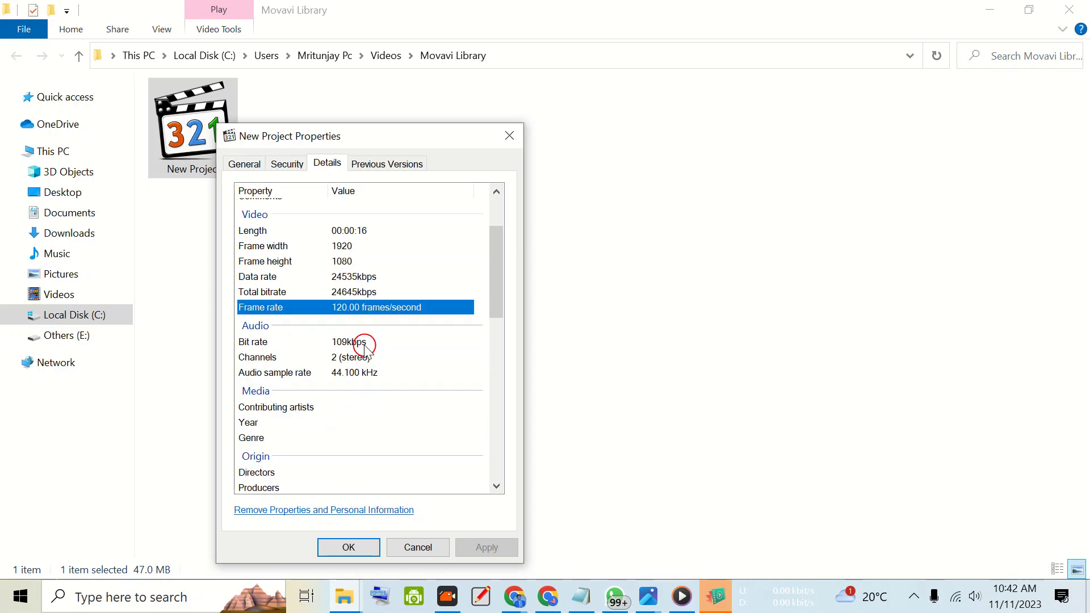
left_click(348, 546)
left_click(273, 256)
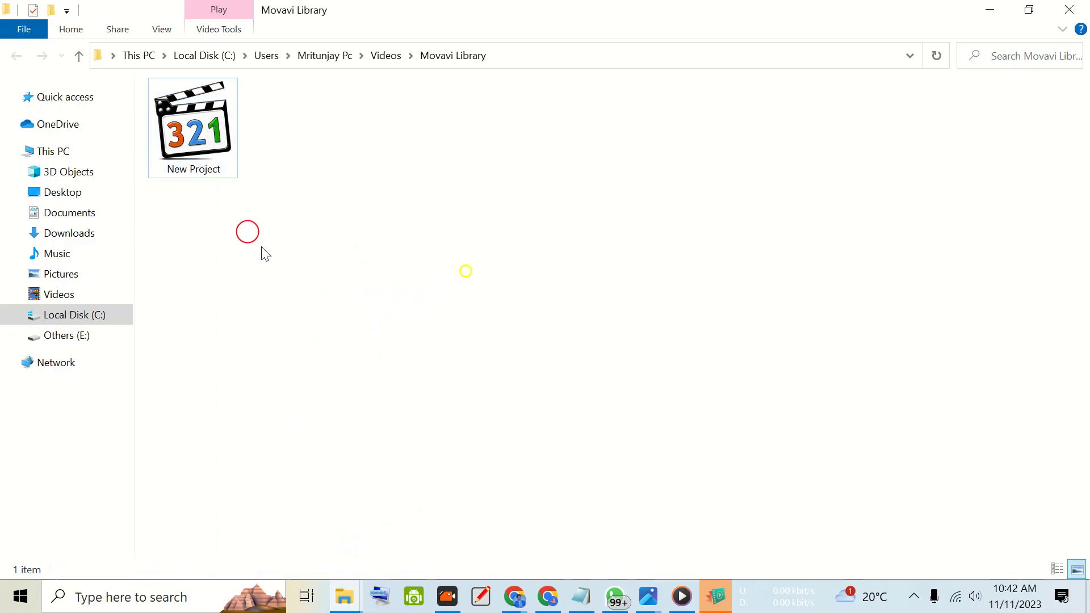
- Play the exported New Project video in full screen, pause it near the end and close the player
left_click(212, 149)
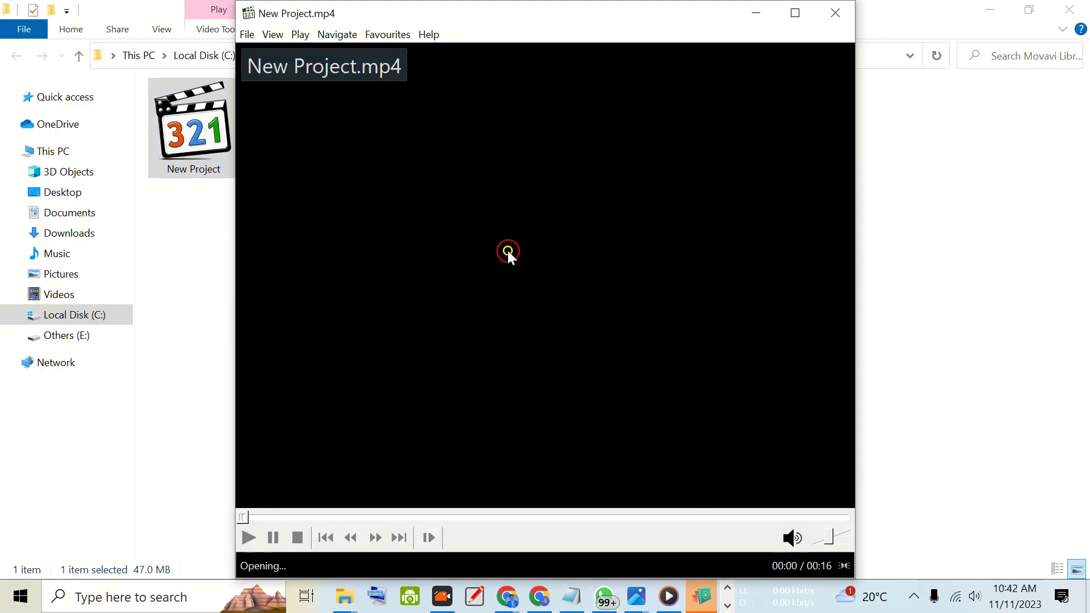
double_click(507, 249)
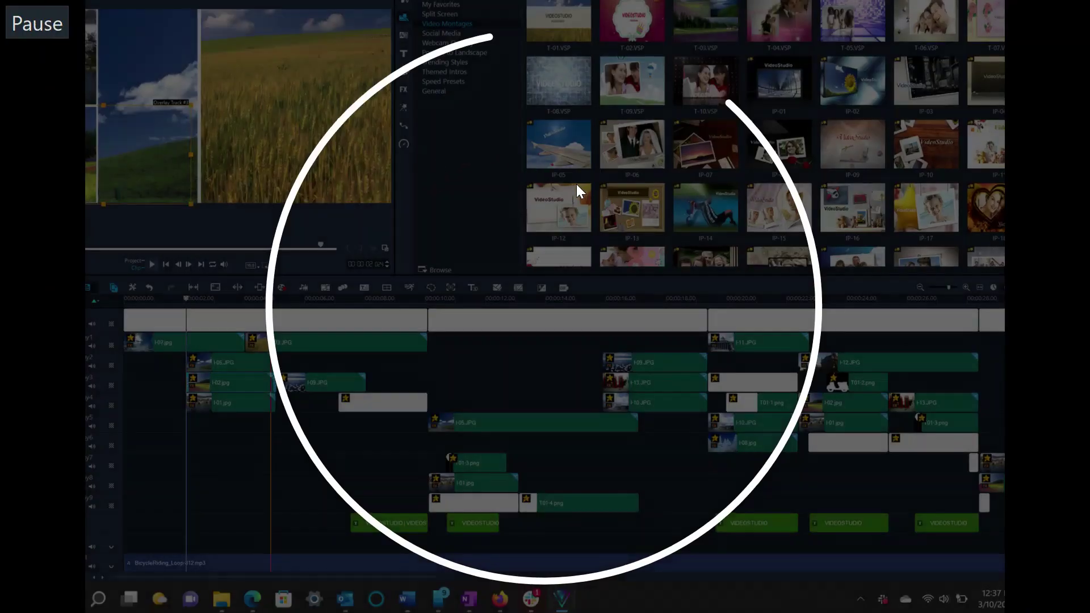
key("space")
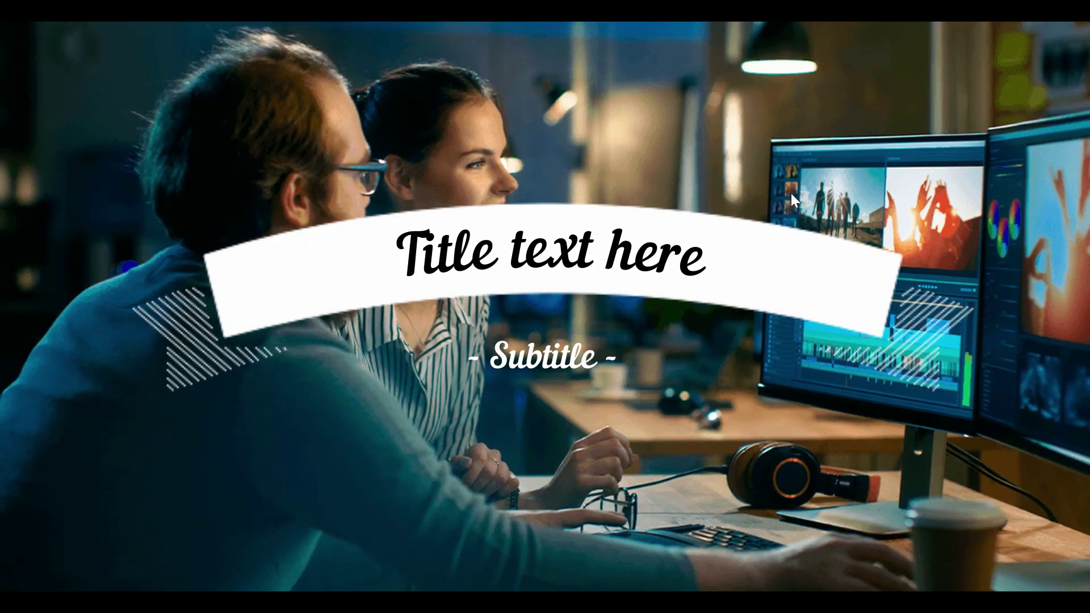
double_click(687, 241)
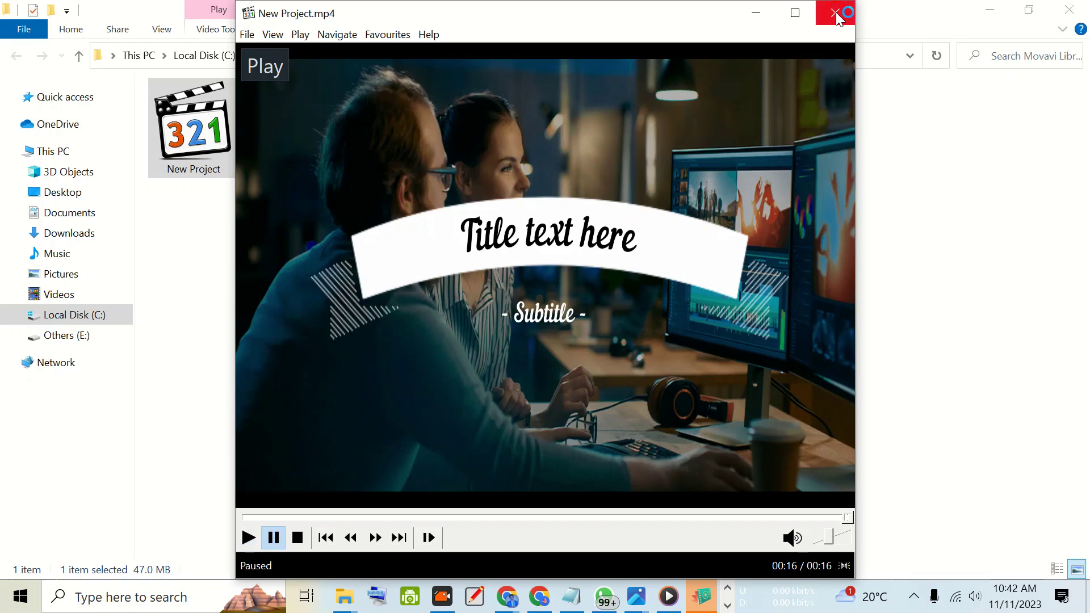
left_click(837, 12)
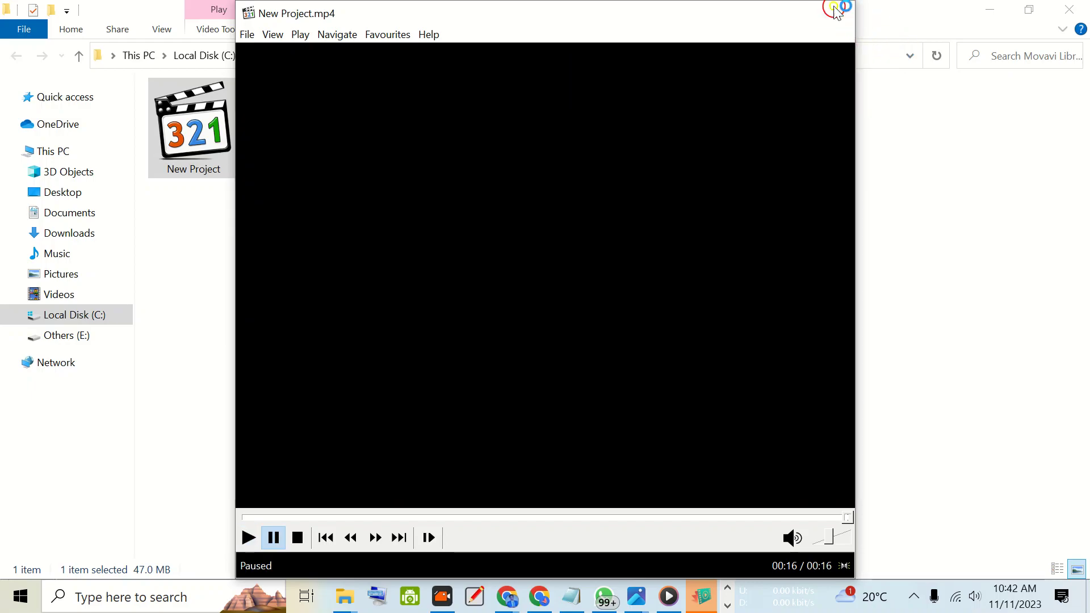